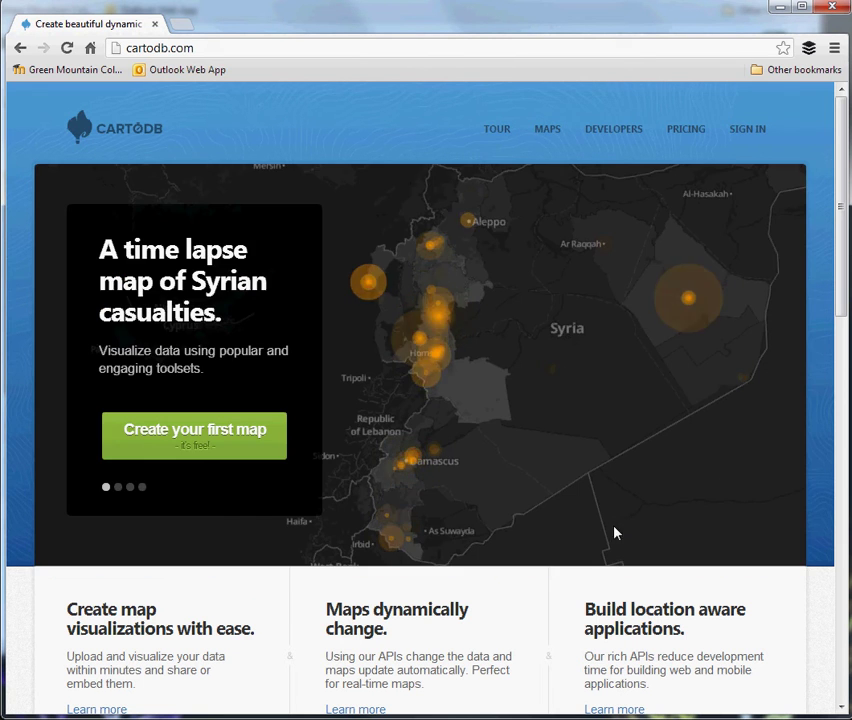
Step: Go to the sign-up for the free CartoDB plan from the home page
scroll(563, 540, "down", 10)
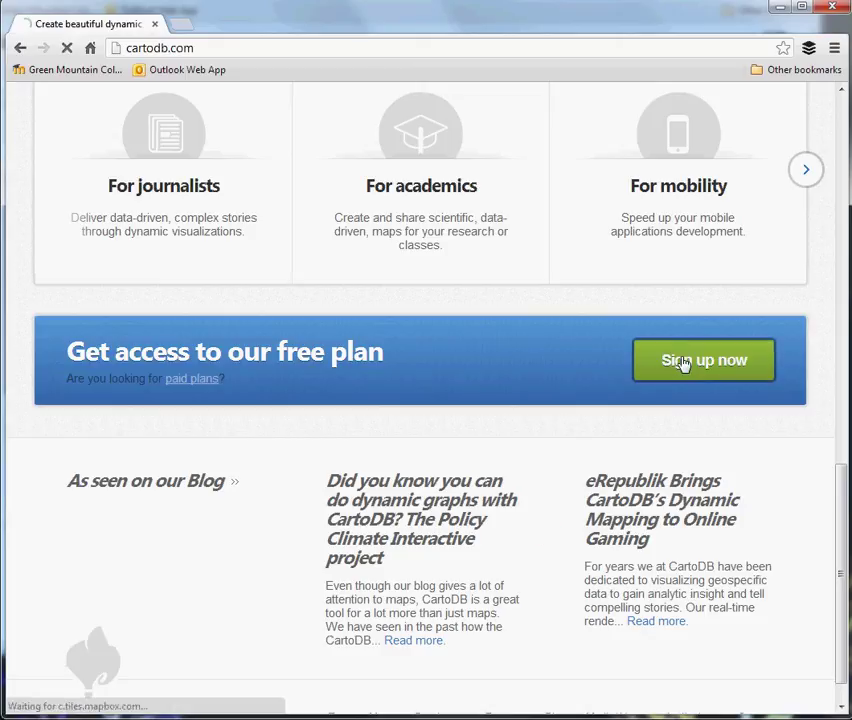
left_click(683, 363)
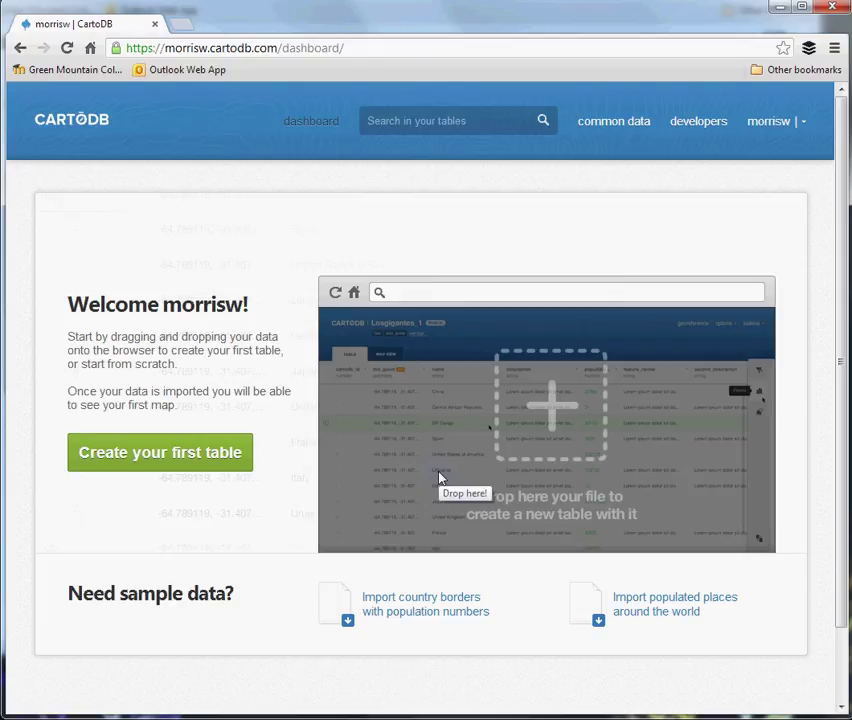
Step: Create the first table by importing the zipped DemoCensus_BLCKGR2010 file from the scratch folder
left_click(155, 458)
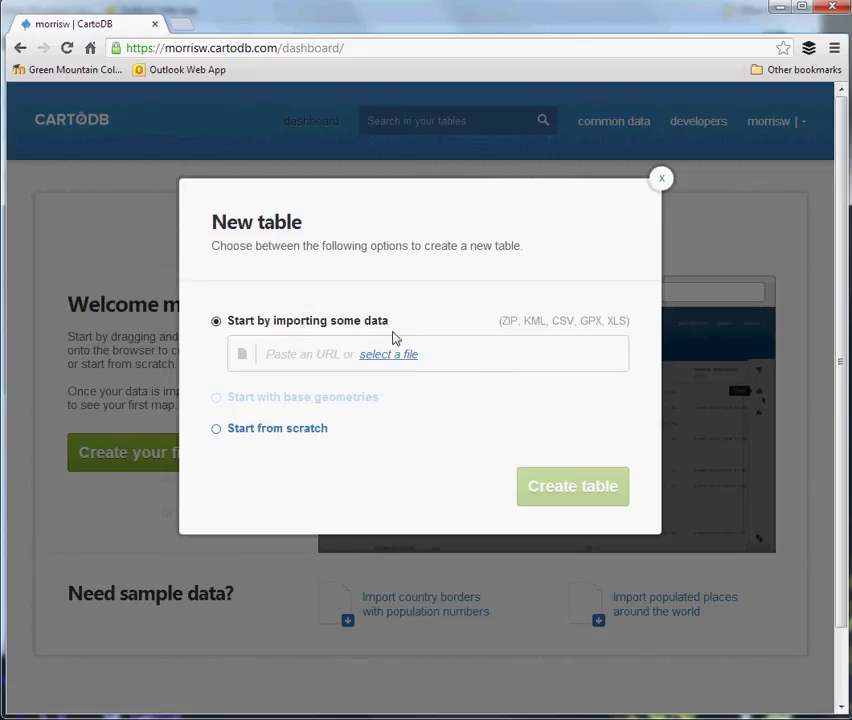
double_click(507, 321)
left_click(367, 327)
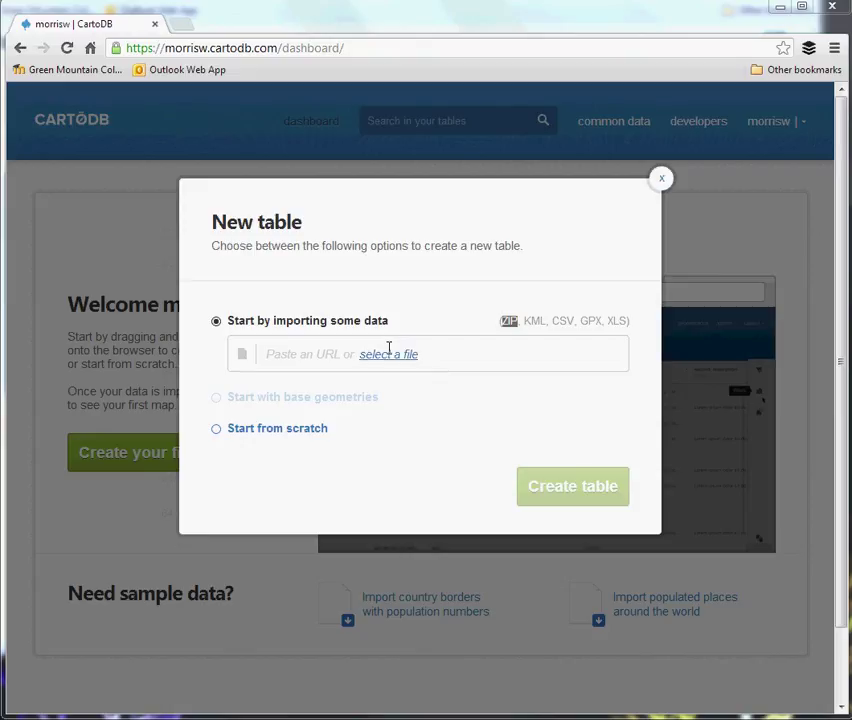
left_click(389, 356)
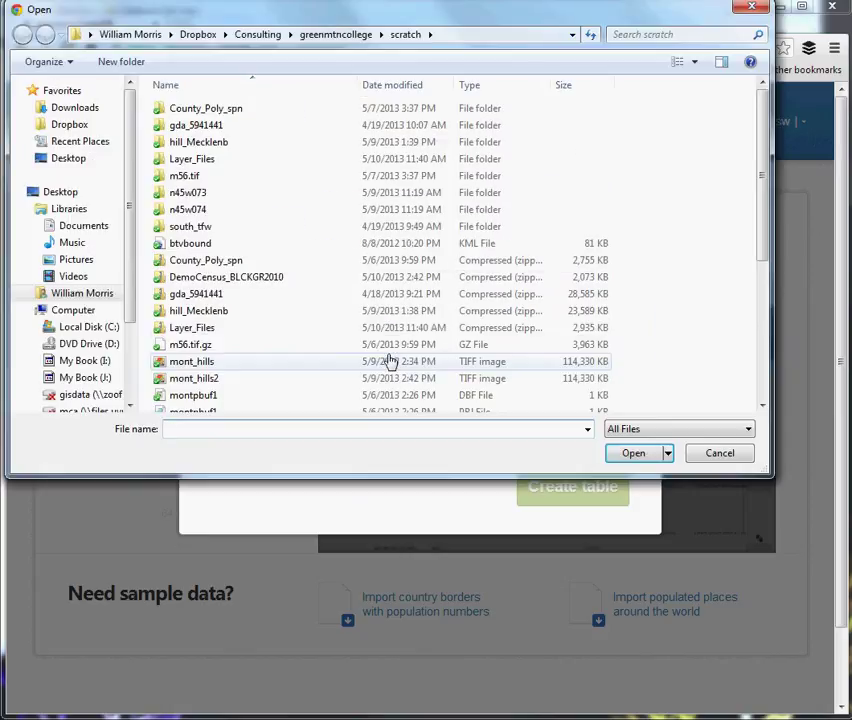
left_click(200, 277)
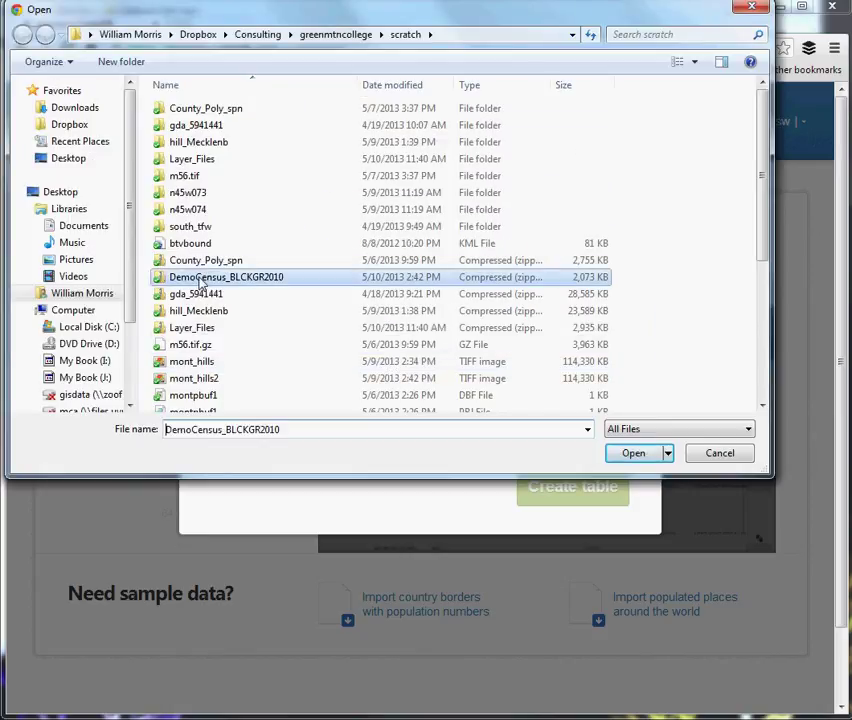
left_click(622, 456)
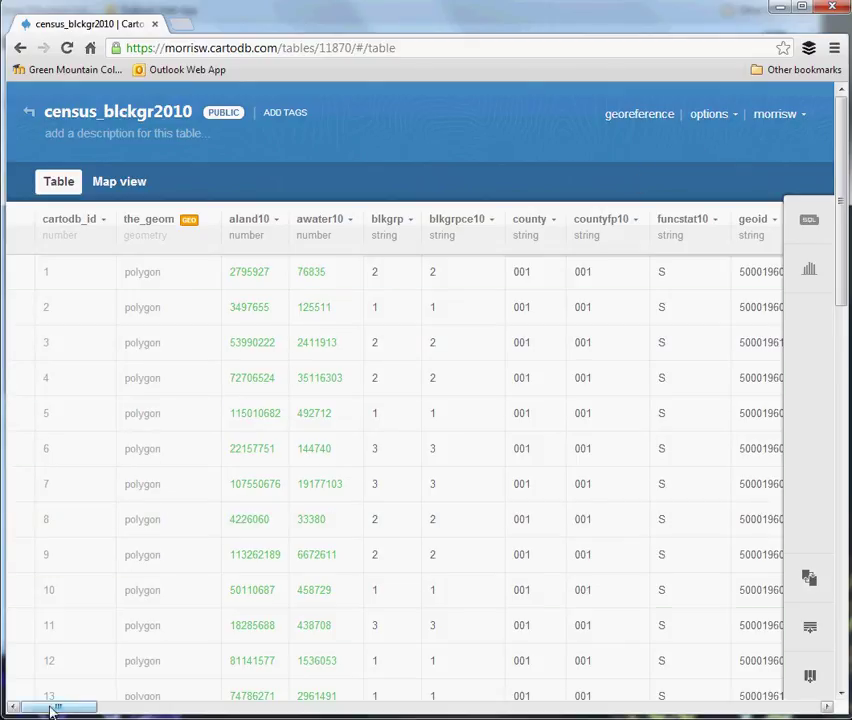
Step: Switch the census_blckgr2010 table to the map view and examine the block group polygons across Vermont
mouse_move(52, 709)
left_mouse_down()
mouse_move(133, 711)
mouse_move(40, 710)
left_mouse_up()
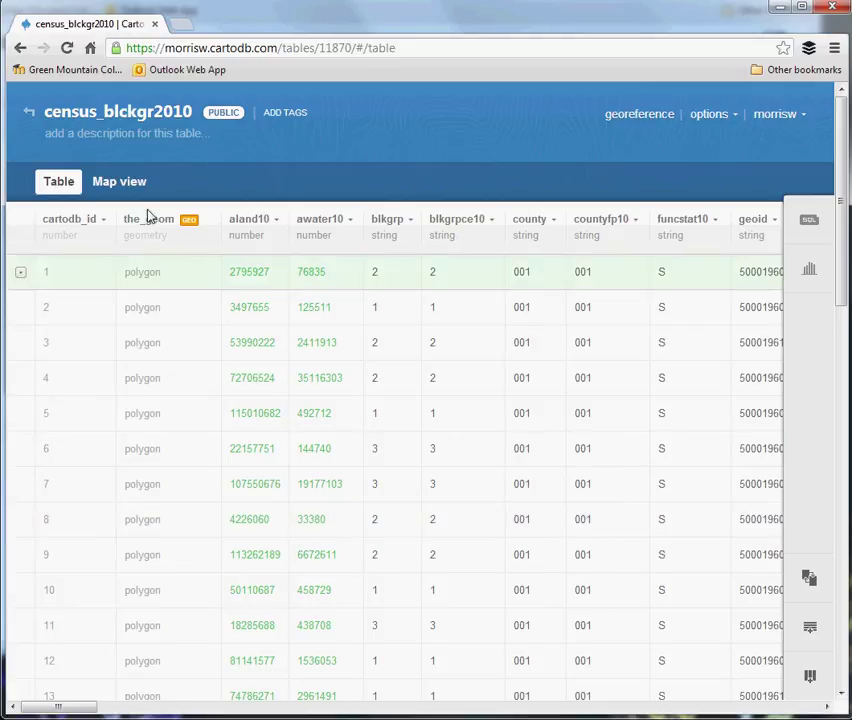
left_click(120, 183)
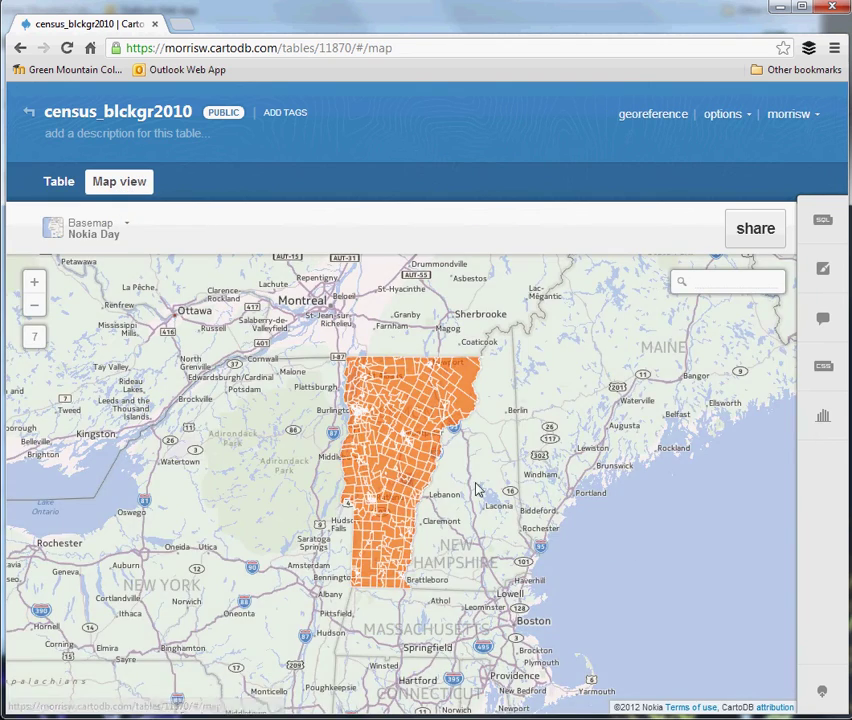
left_click_drag(493, 481, 527, 525)
scroll(456, 523, "up", 1)
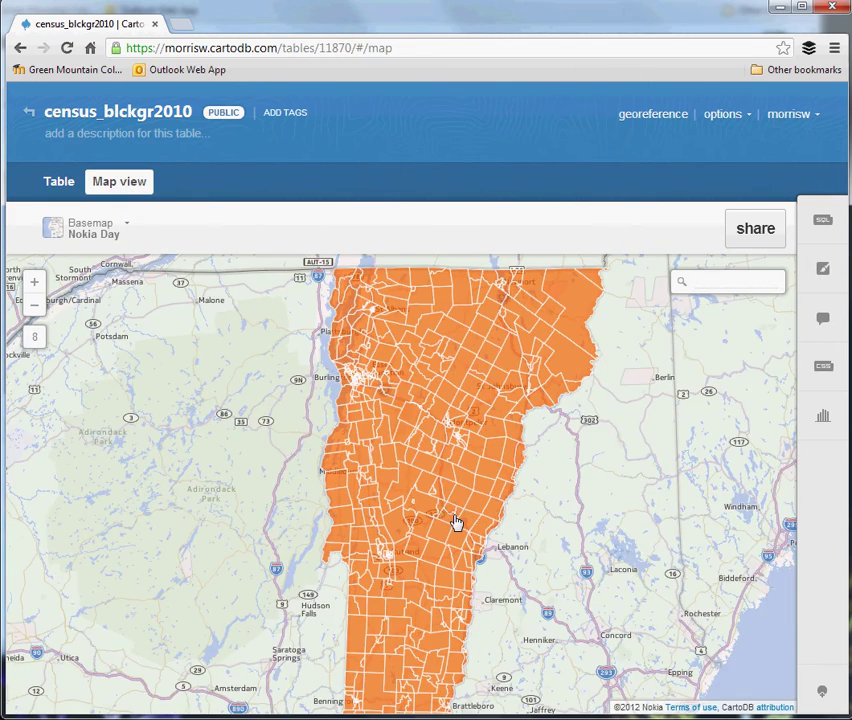
scroll(405, 462, "up", 1)
scroll(378, 398, "down", 1)
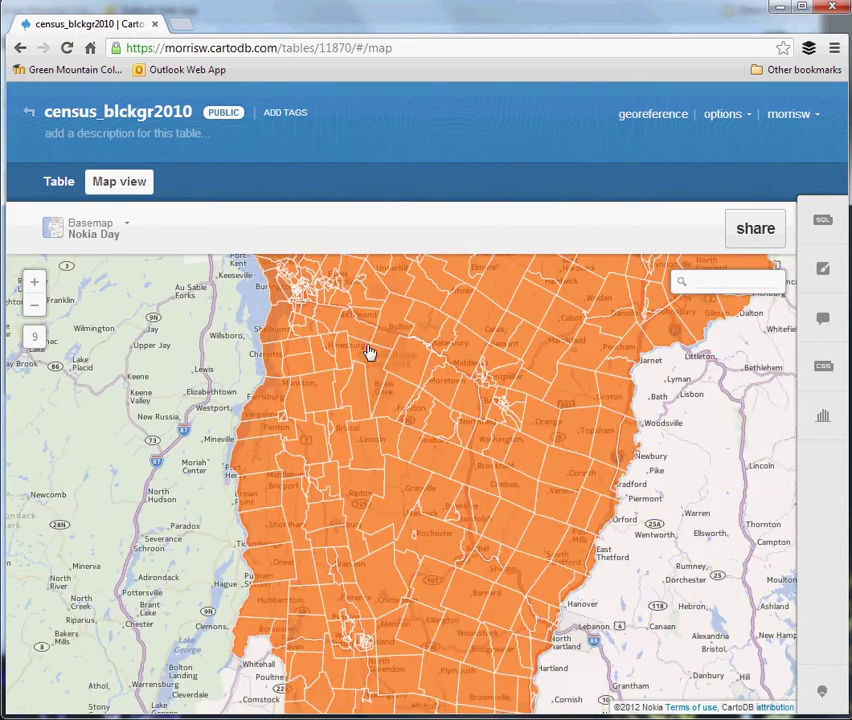
left_click_drag(369, 352, 445, 498)
scroll(450, 505, "up", 1)
left_click_drag(618, 576, 460, 540)
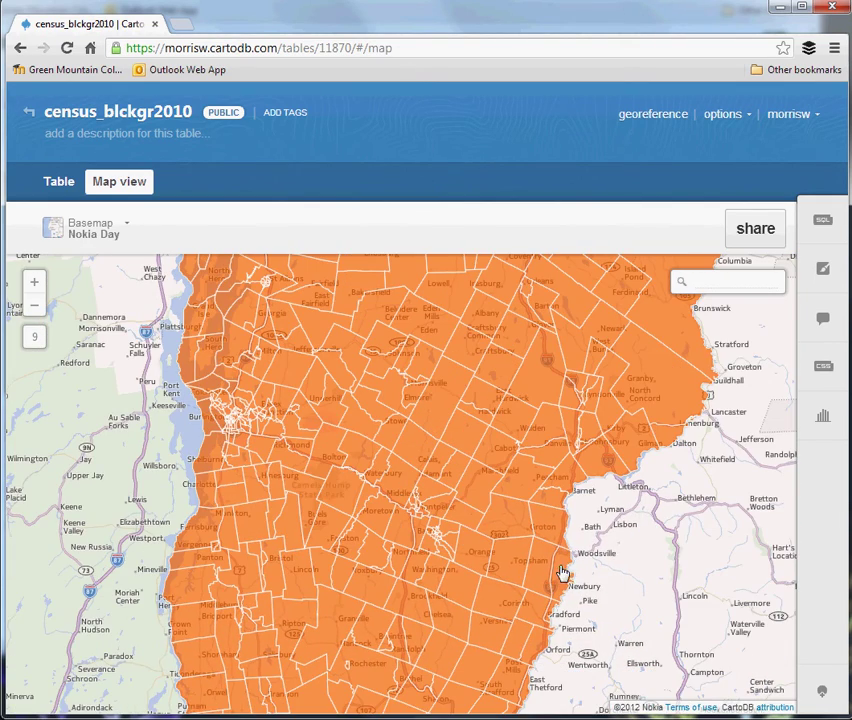
scroll(564, 573, "down", 2)
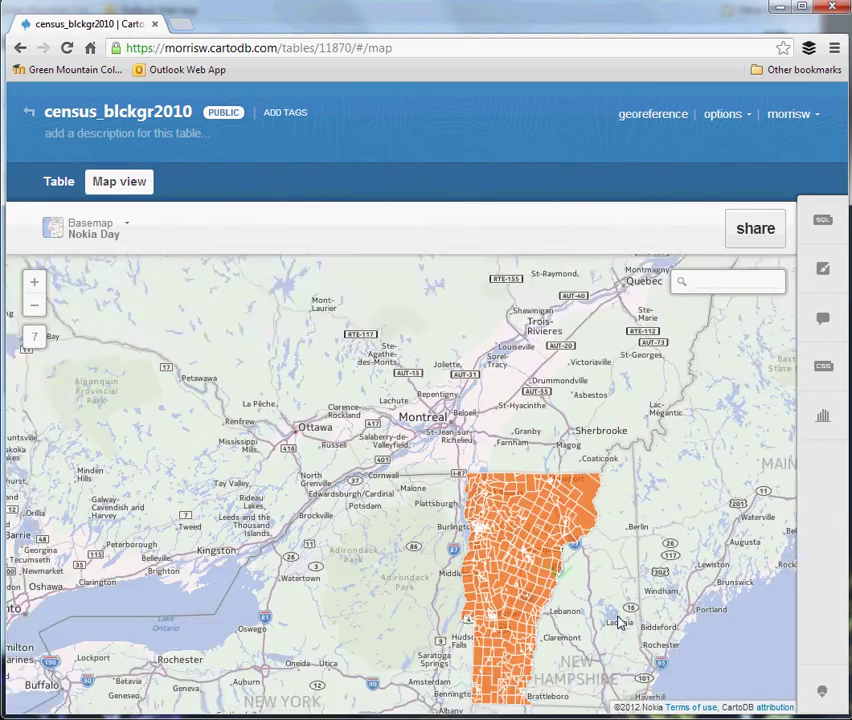
left_click_drag(618, 622, 582, 534)
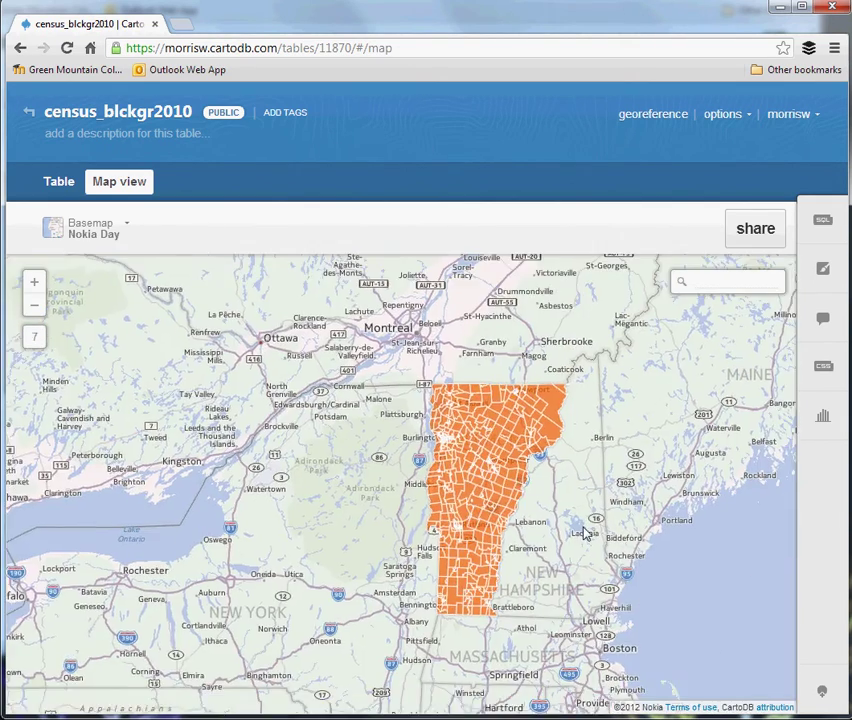
Step: Change the basemap to MapBox Streets and check how the census polygons look on it
left_click(125, 234)
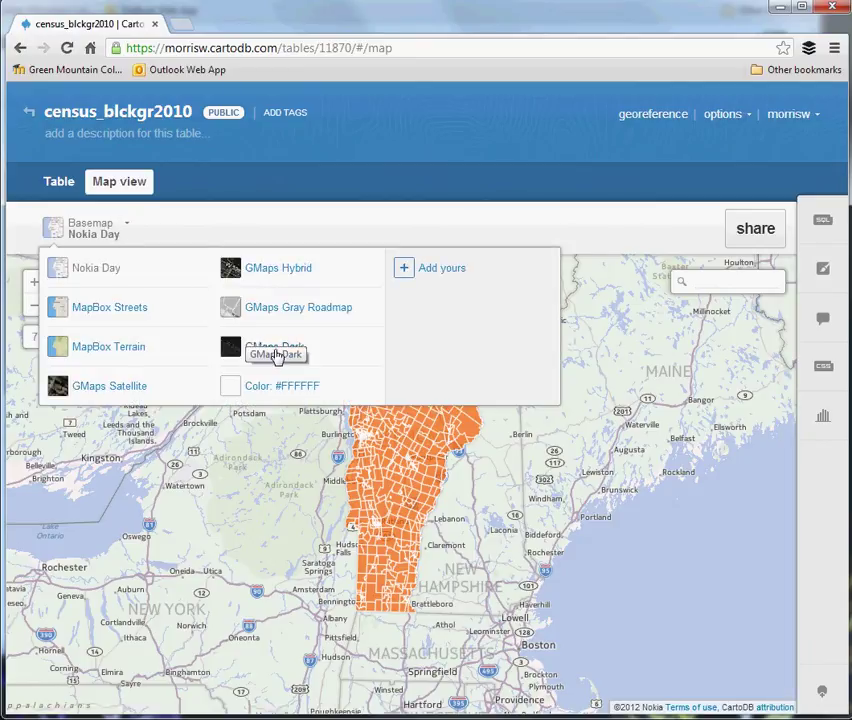
left_click(108, 310)
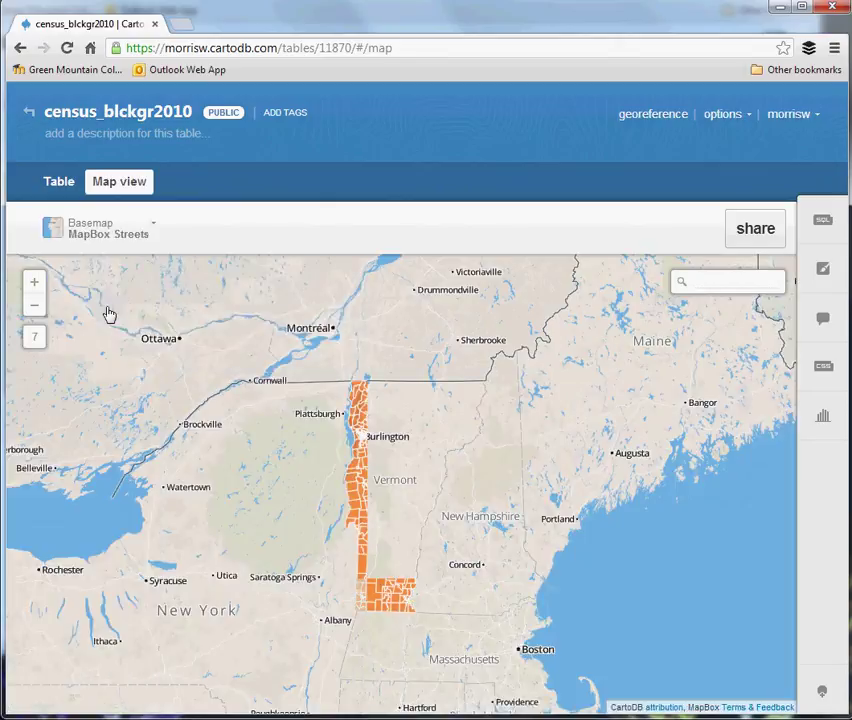
scroll(418, 498, "up", 1)
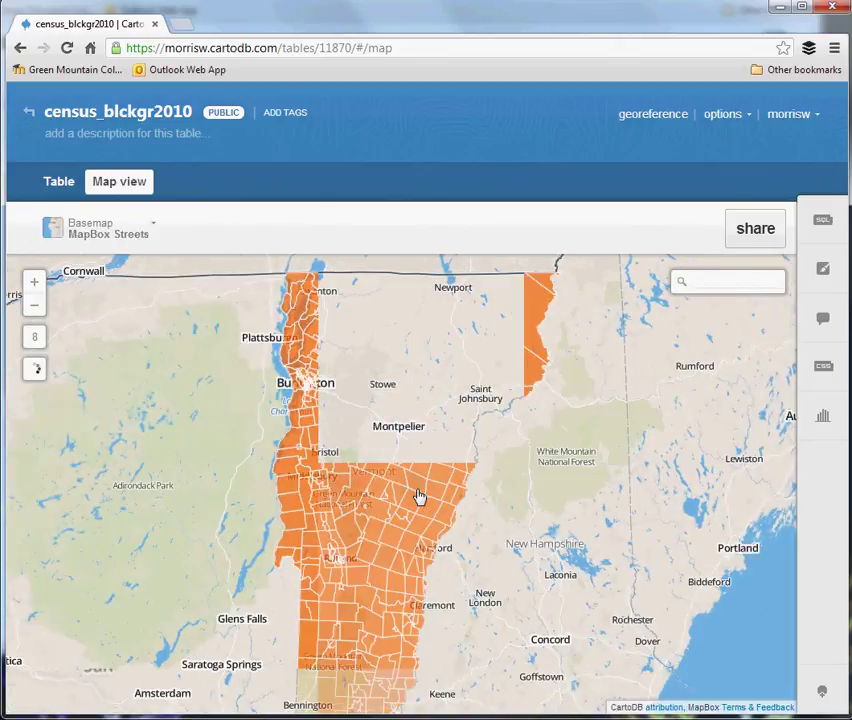
left_click_drag(504, 513, 523, 528)
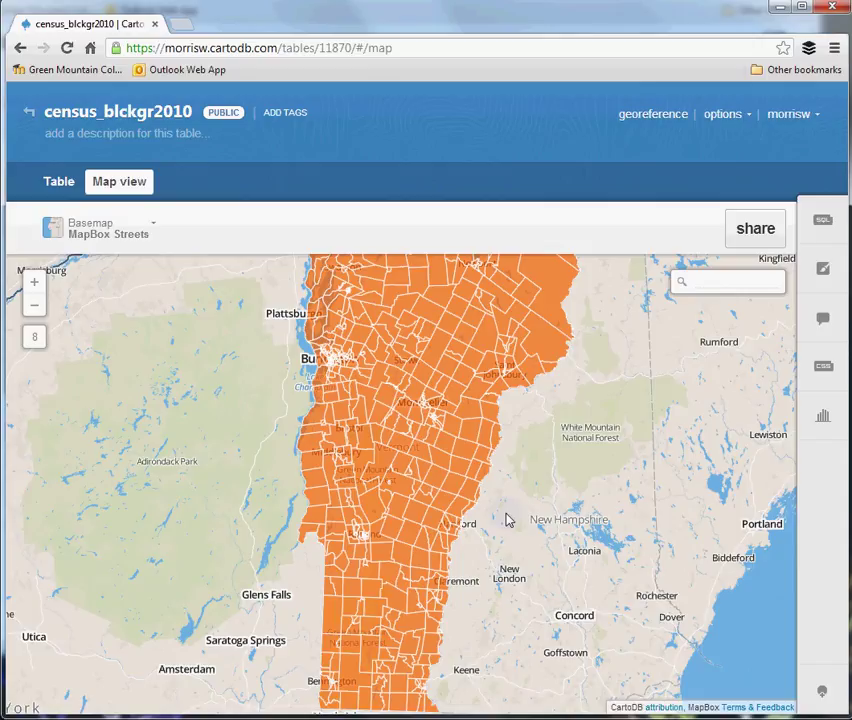
scroll(507, 519, "down", 1)
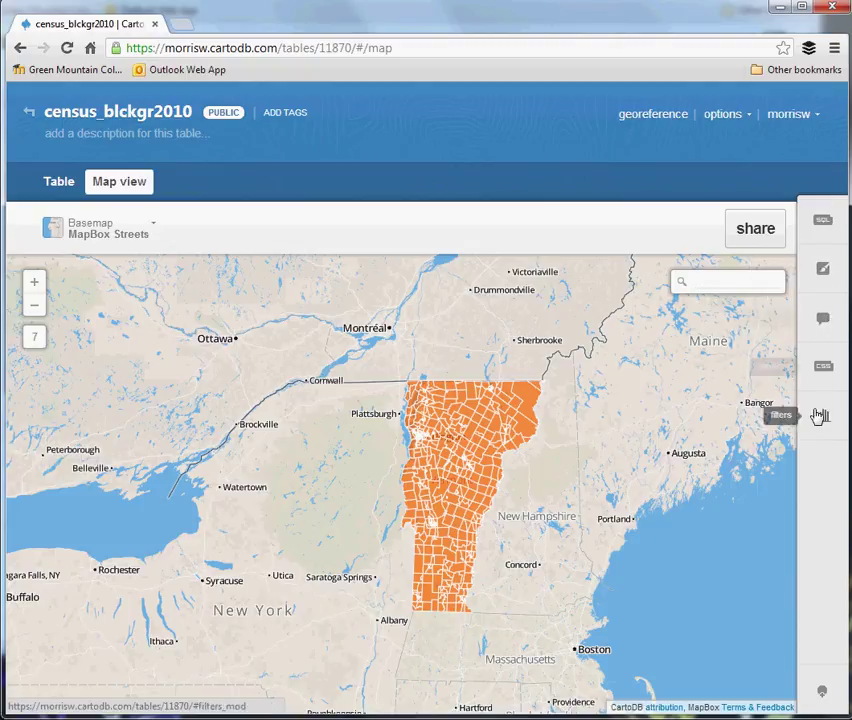
Step: In the visualization wizard's simple style, set the polygon fill to red at 0.9 opacity and the stroke width to 1
left_click(823, 270)
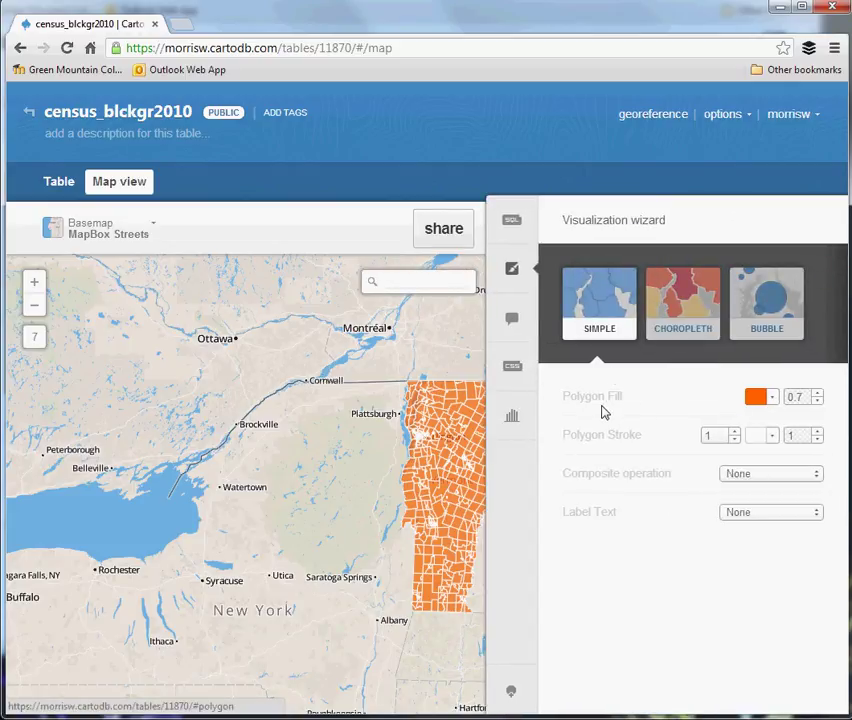
left_click_drag(333, 413, 158, 414)
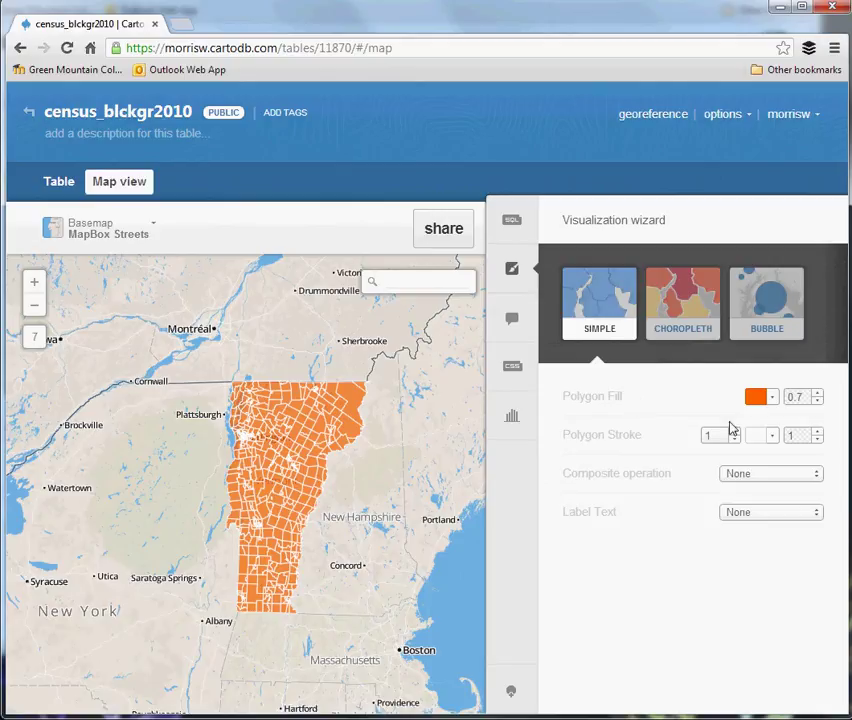
left_click(773, 403)
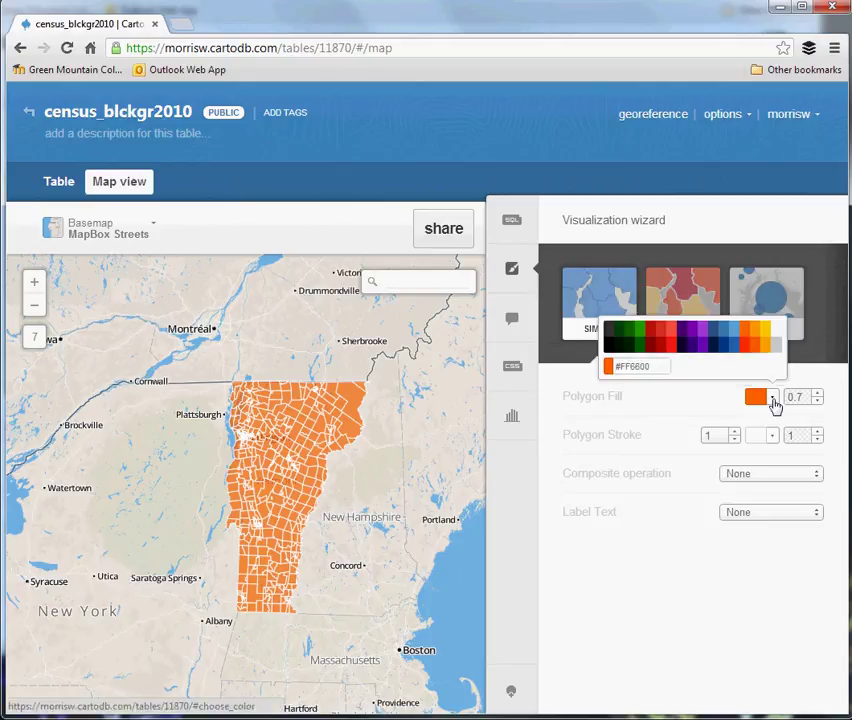
left_click(673, 346)
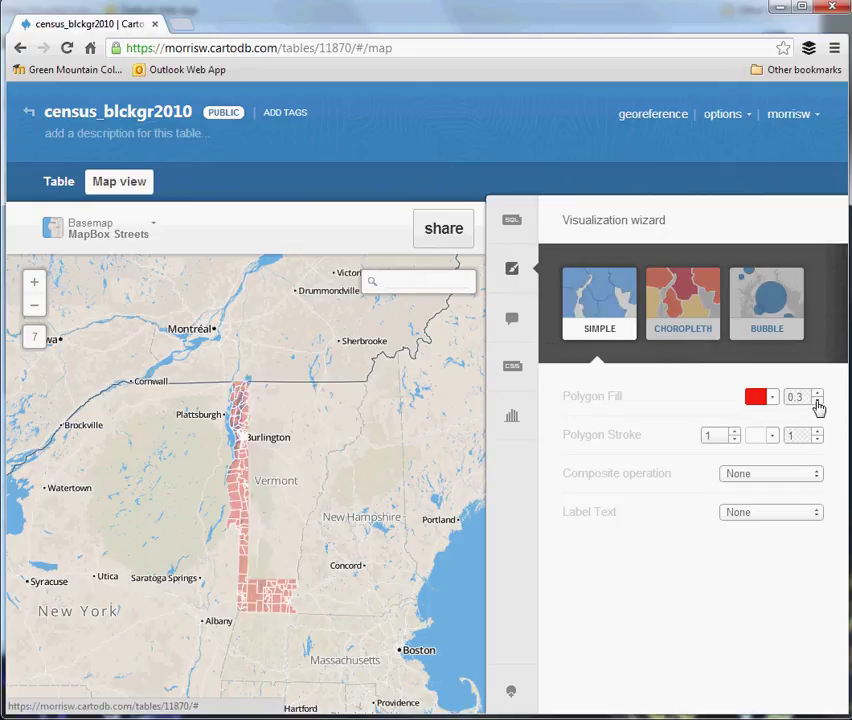
left_click(819, 396)
left_click(819, 396)
left_click(734, 440)
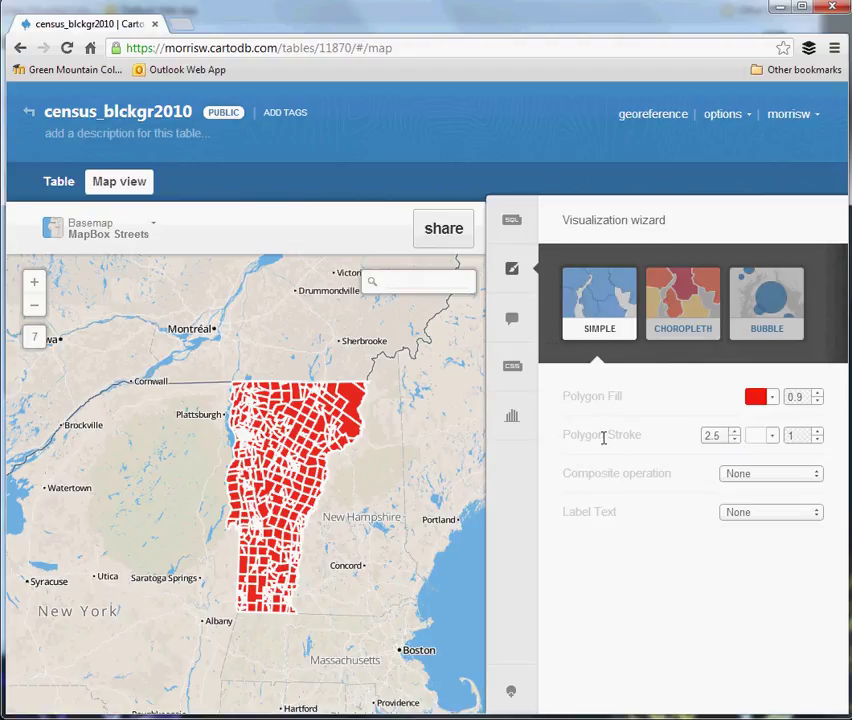
left_click(735, 440)
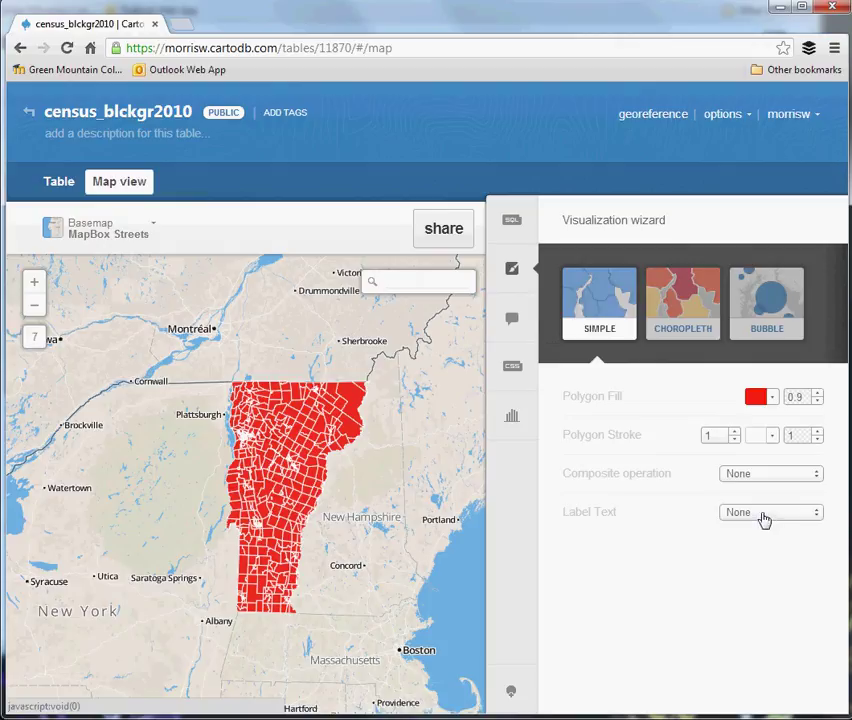
Step: Switch the map to a choropleth based on column p0030001 and inspect the coloured block groups around northern Vermont
left_click(697, 308)
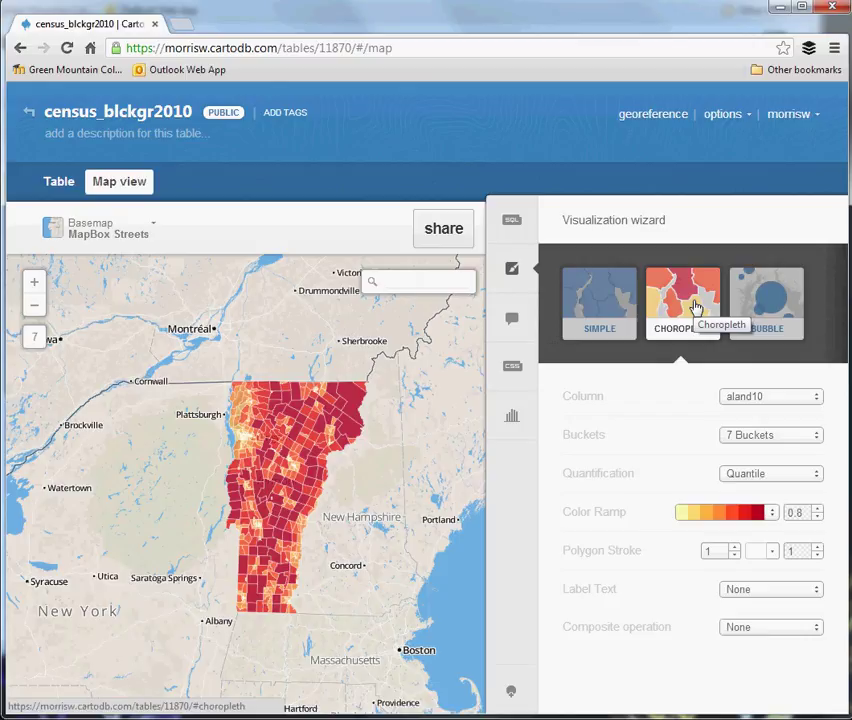
left_click(803, 400)
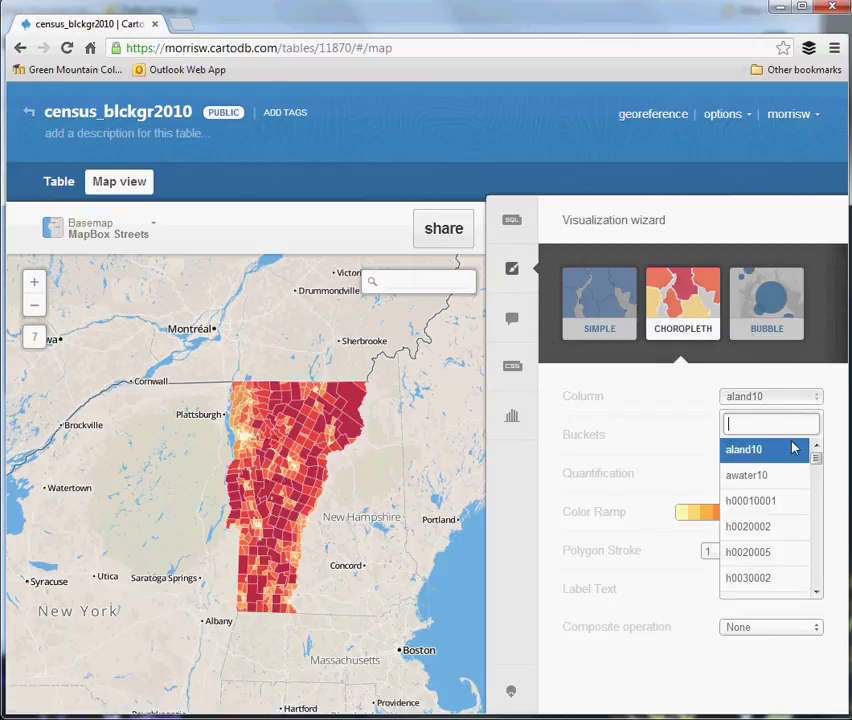
scroll(777, 494, "down", 15)
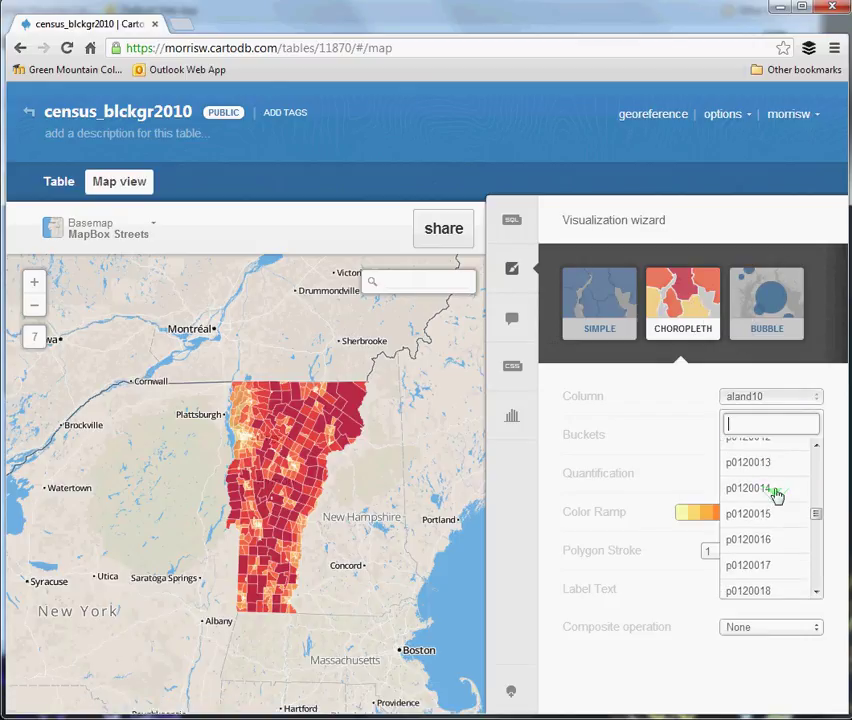
scroll(777, 494, "down", 10)
scroll(777, 494, "up", 10)
scroll(777, 494, "up", 10)
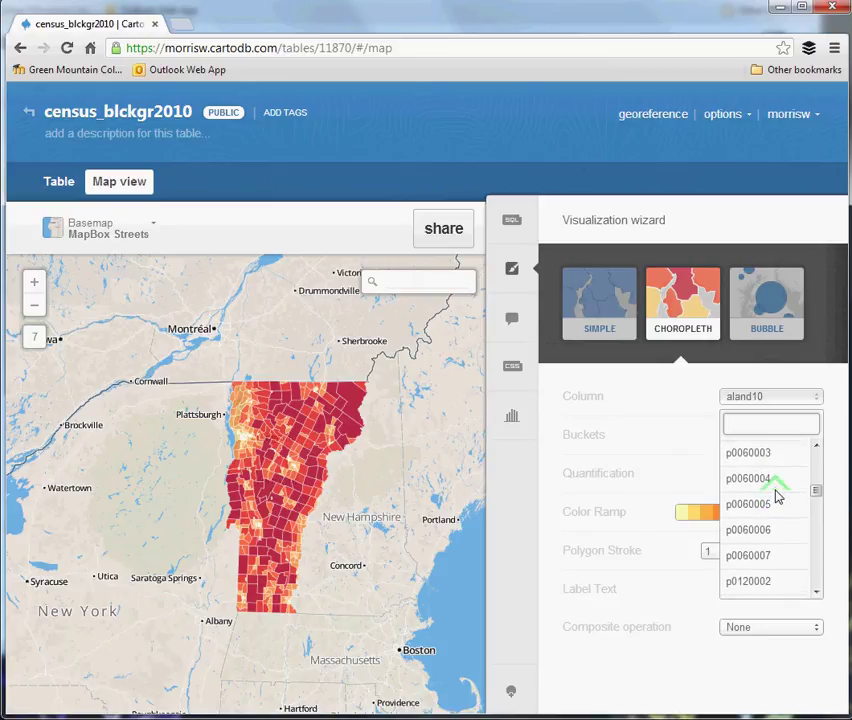
scroll(777, 494, "down", 2)
scroll(777, 494, "up", 10)
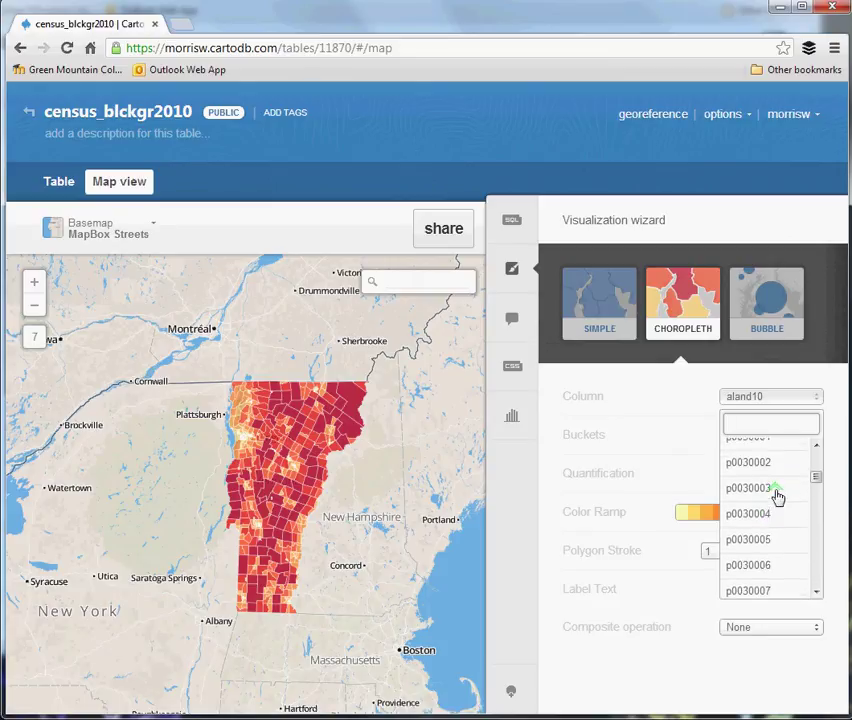
scroll(777, 497, "down", 1)
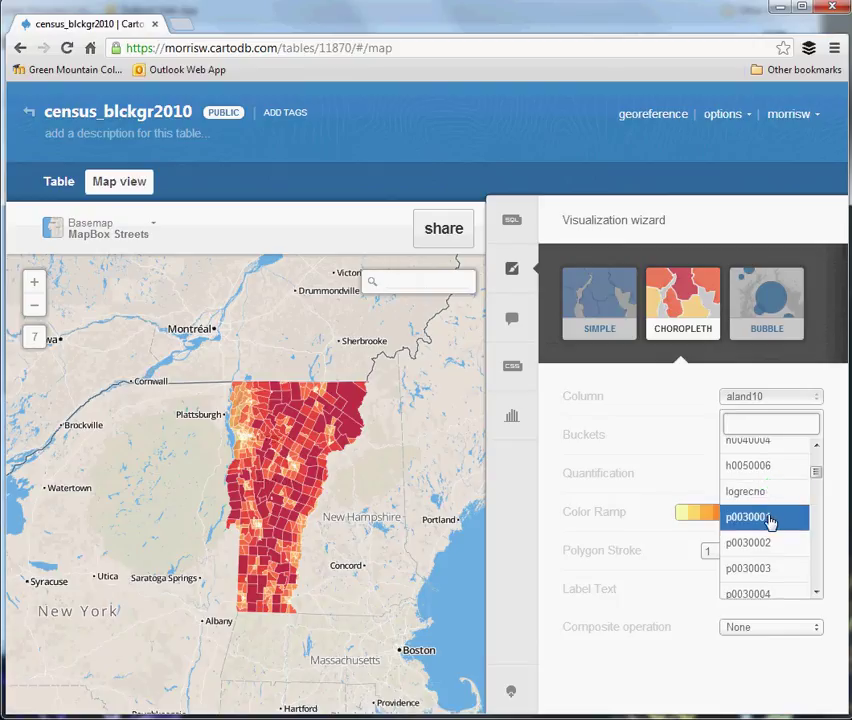
left_click(771, 518)
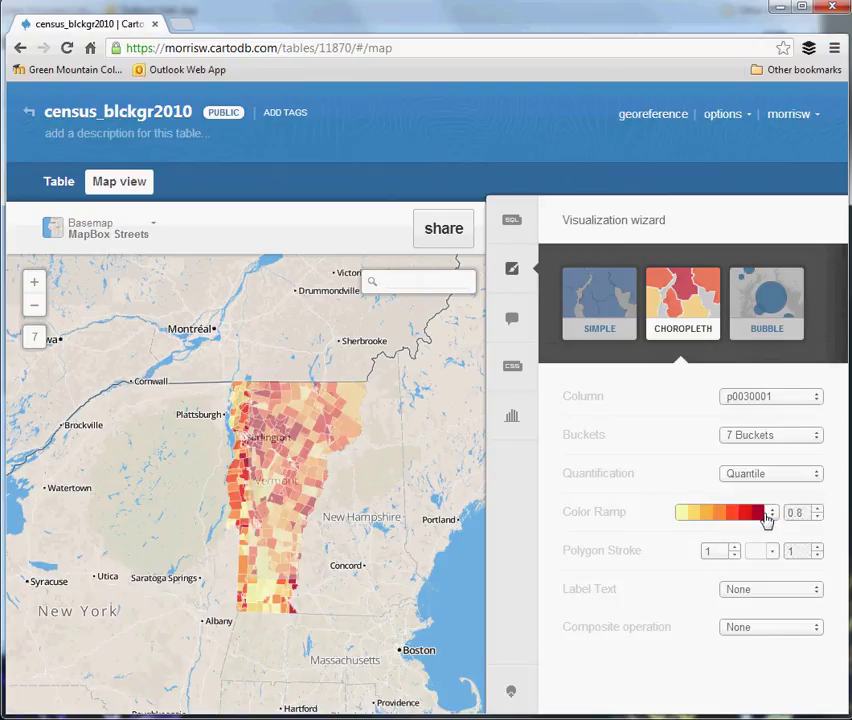
left_click_drag(336, 509, 329, 513)
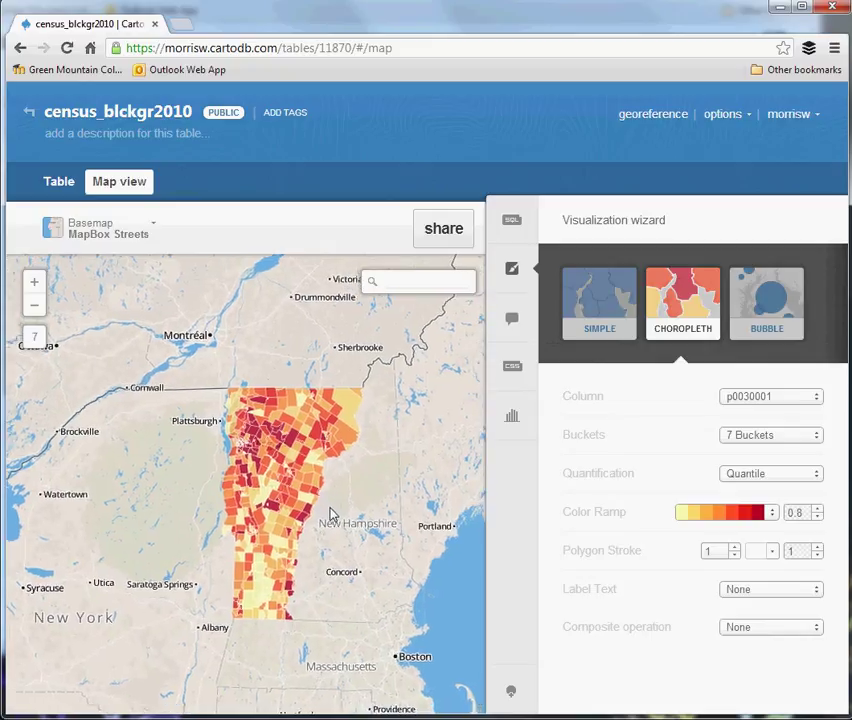
scroll(296, 497, "up", 1)
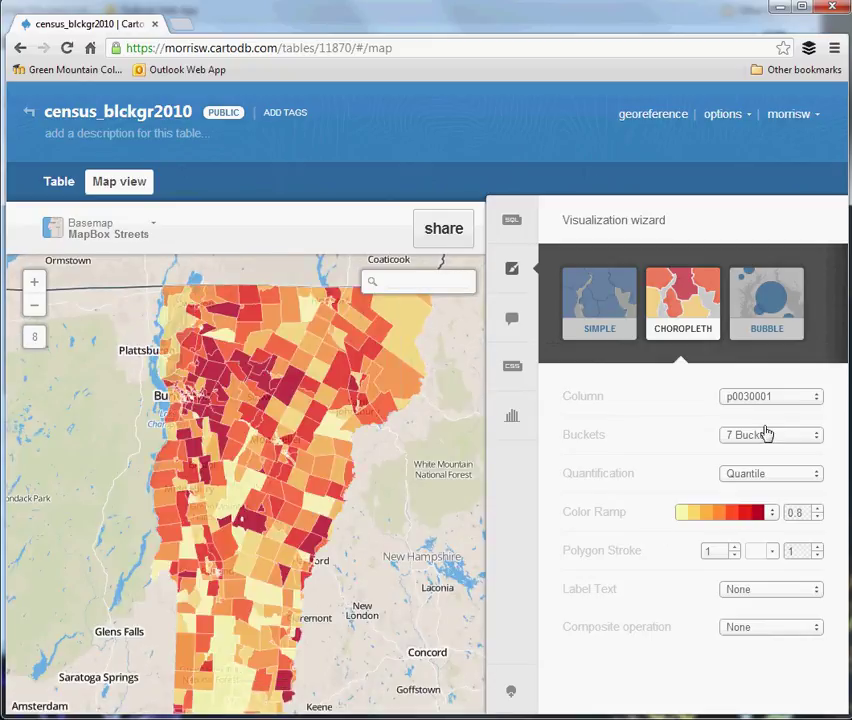
left_click_drag(386, 557, 436, 580)
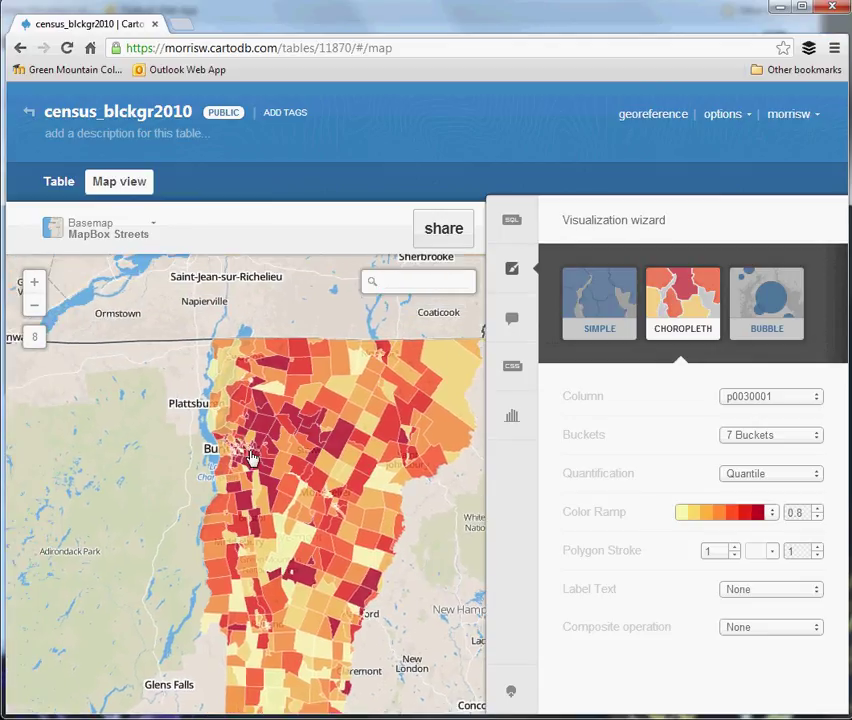
Step: Give the choropleth the yellow-green-blue color ramp at 0.5 opacity and set the polygon stroke width to 0
scroll(245, 455, "up", 1)
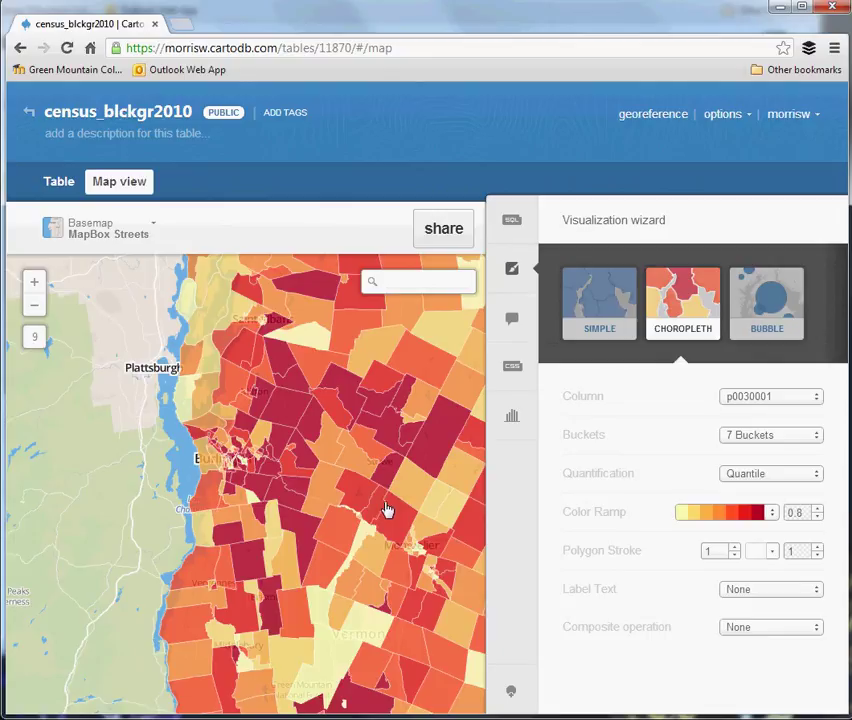
left_click_drag(386, 509, 287, 500)
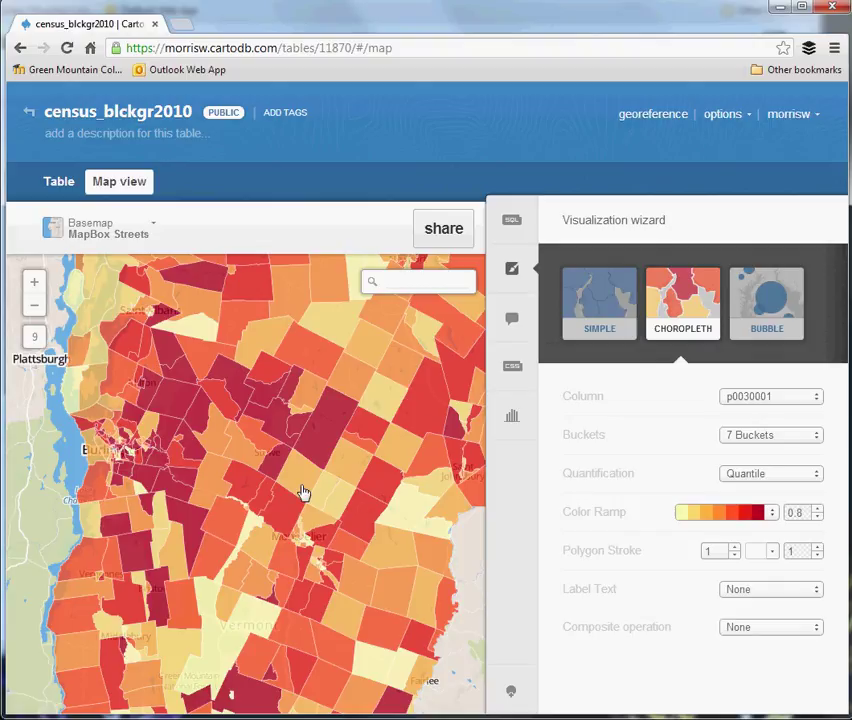
left_click_drag(359, 521, 313, 433)
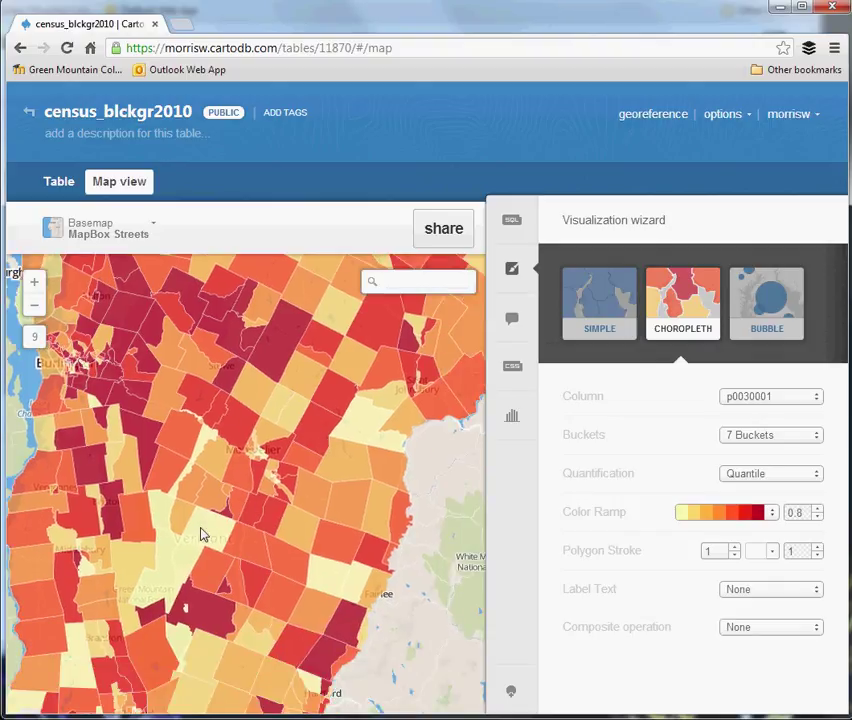
left_click_drag(354, 426, 414, 542)
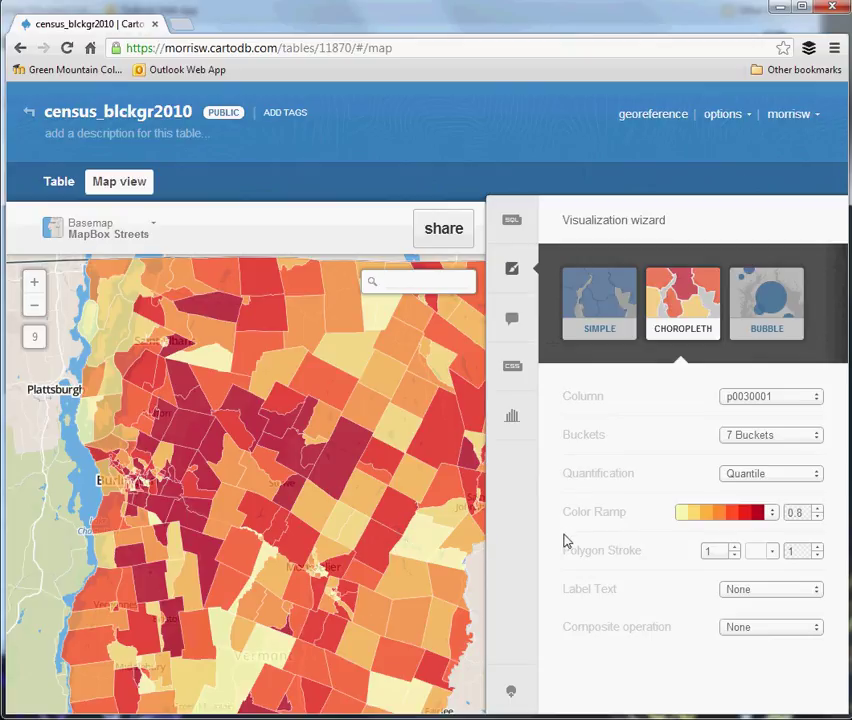
left_click(771, 513)
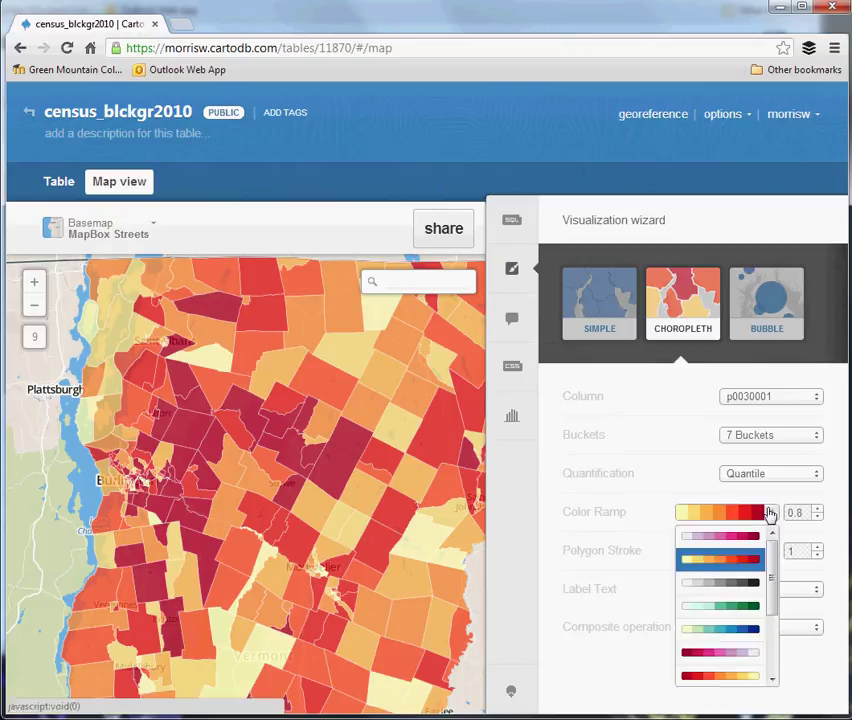
left_click(745, 632)
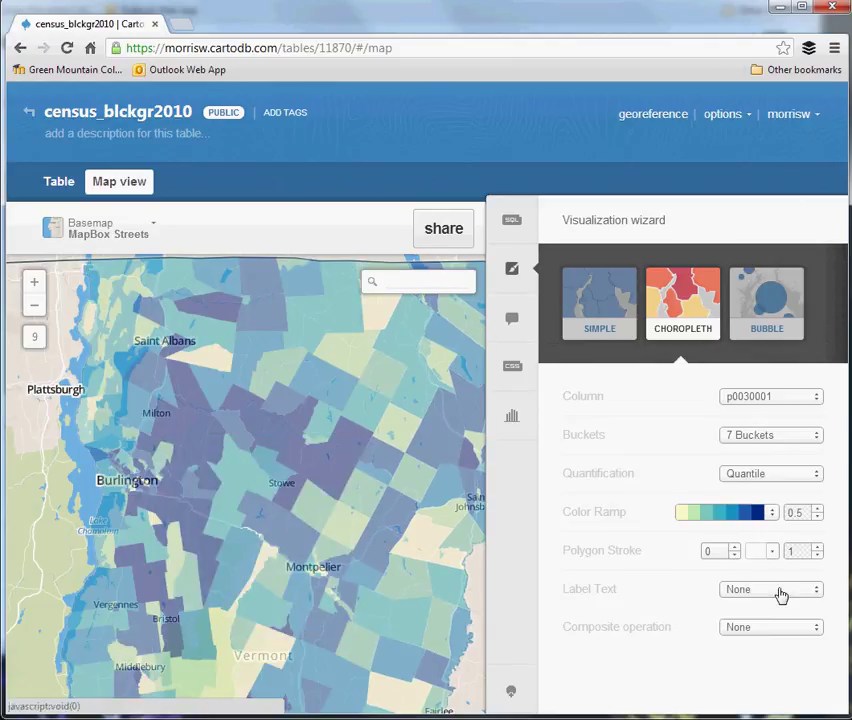
Step: Label the block groups around Burlington with the values of column p0030001
left_click_drag(214, 558, 289, 548)
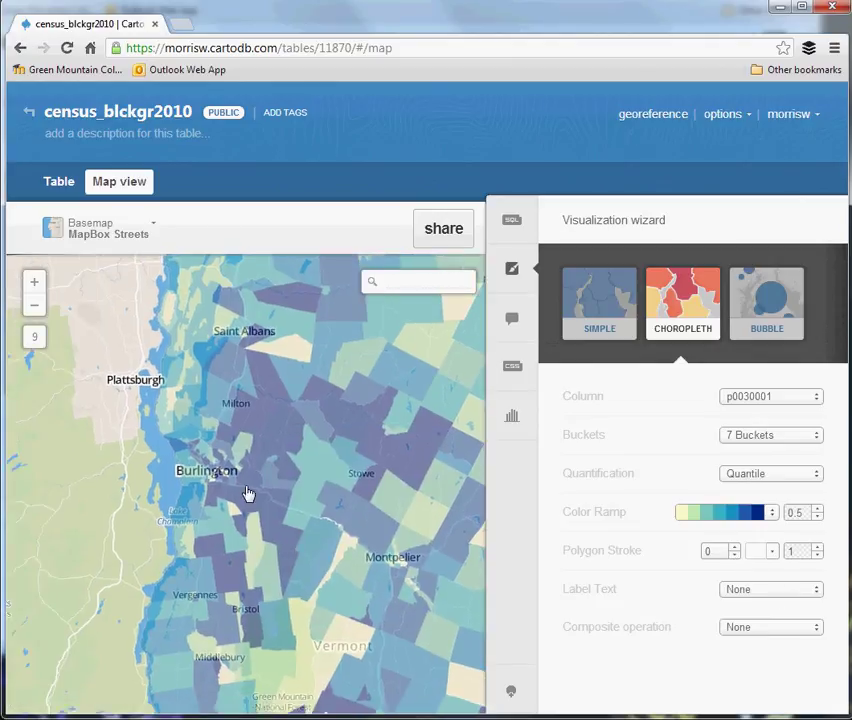
scroll(248, 493, "up", 2)
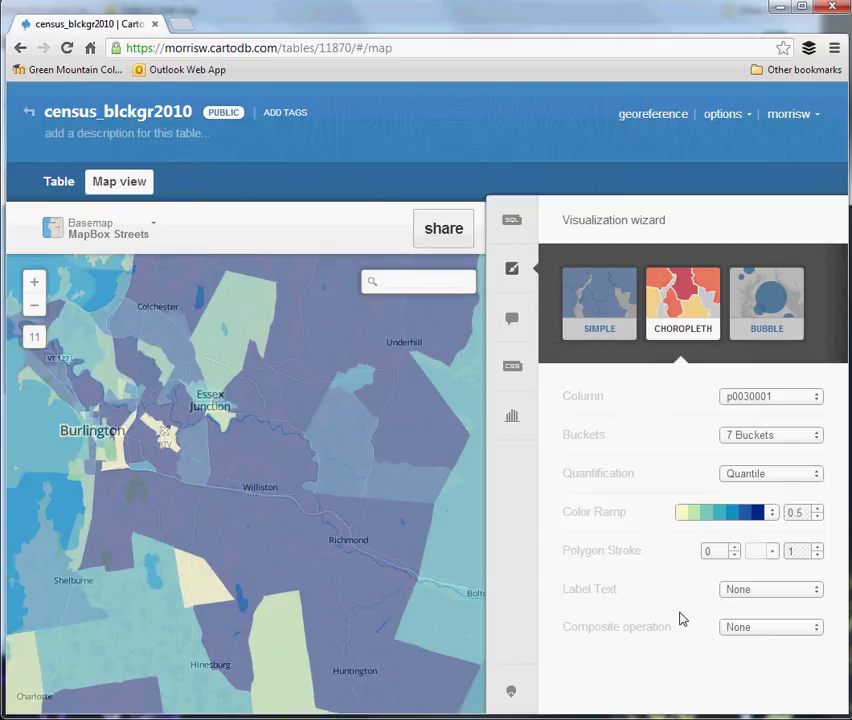
left_click(766, 599)
scroll(734, 519, "down", 5)
scroll(734, 517, "down", 10)
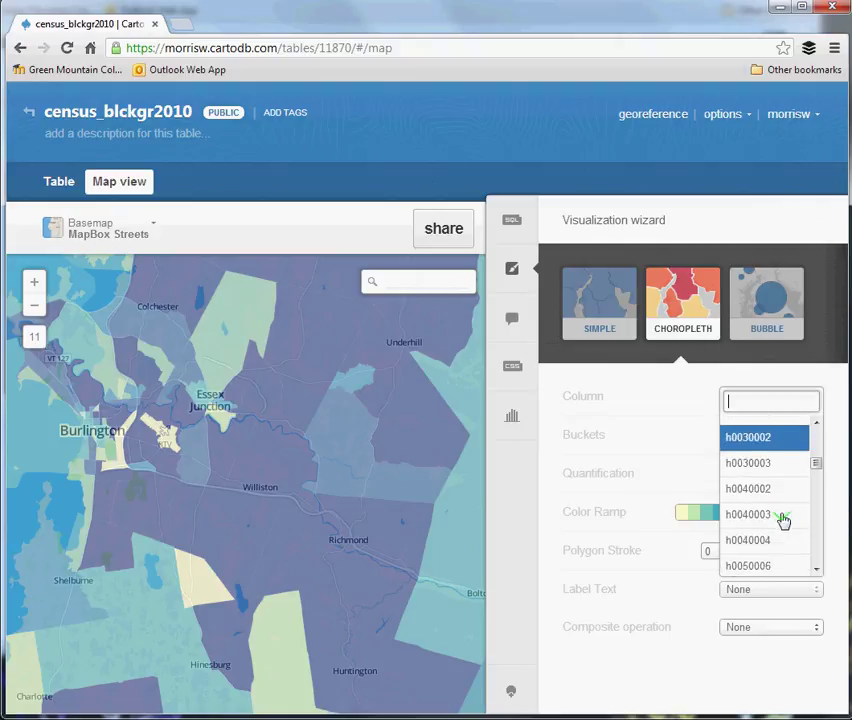
scroll(734, 517, "up", 1)
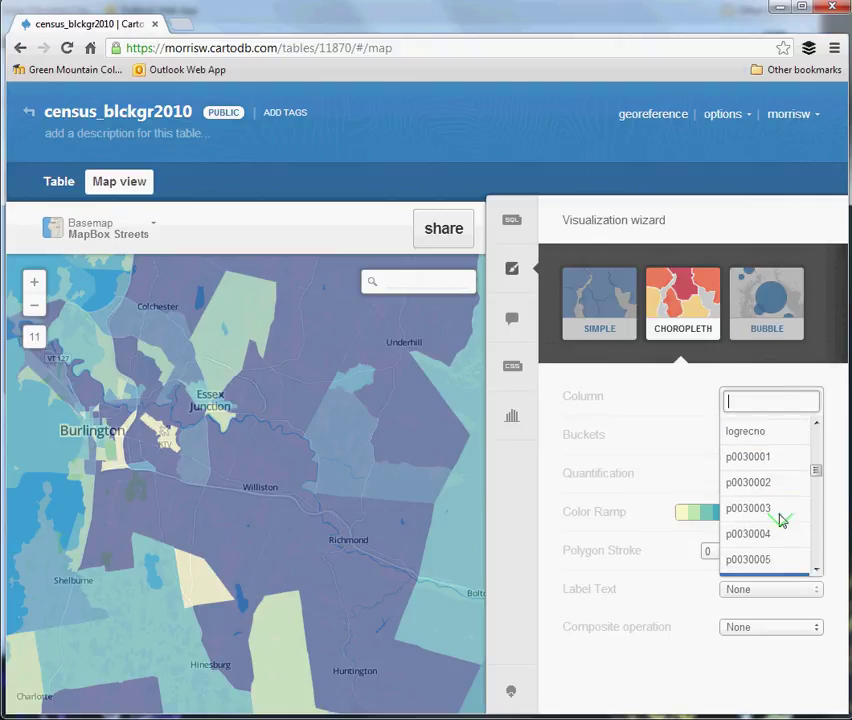
left_click(756, 462)
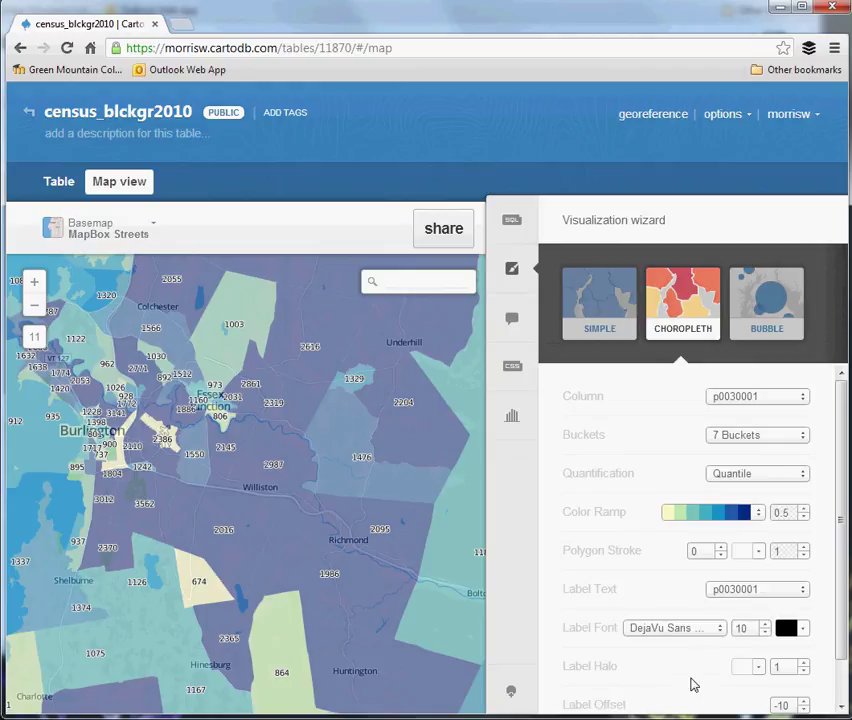
Step: Set the label font to unifont Medium at size 12 and check the labels around Burlington
scroll(697, 657, "down", 1)
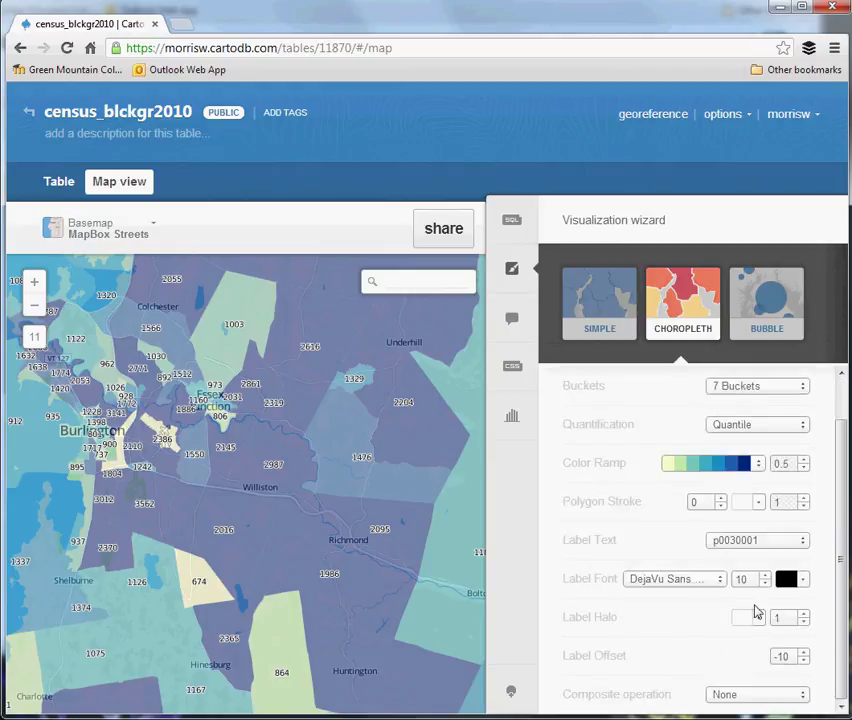
left_click(710, 579)
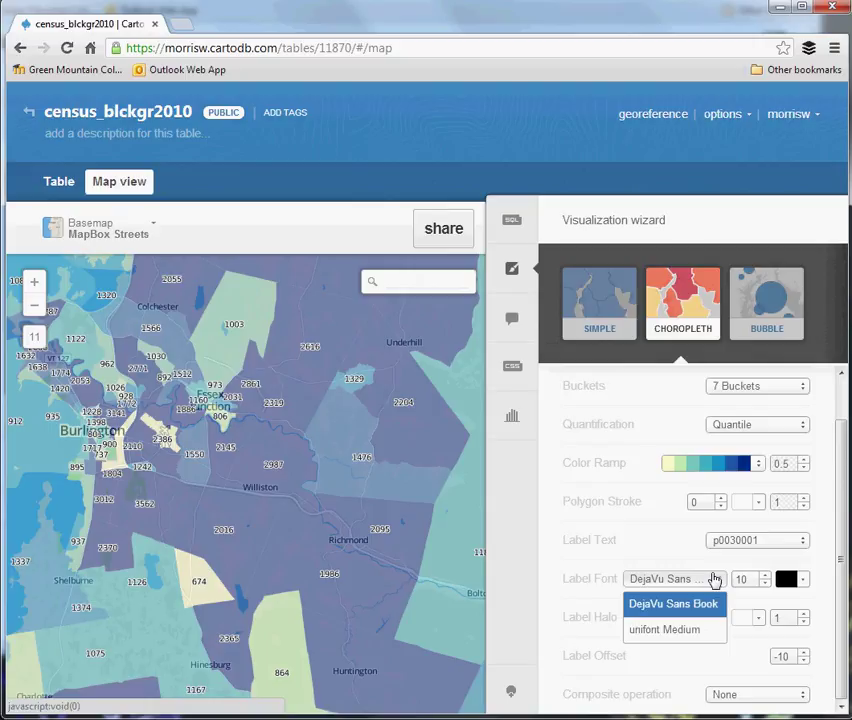
left_click(712, 586)
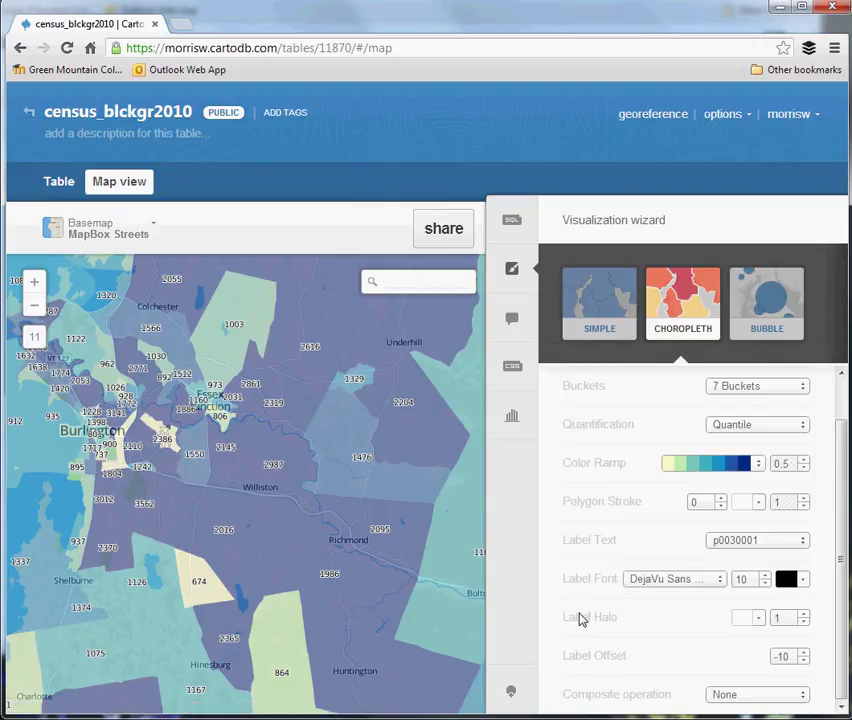
left_click(698, 584)
left_click(689, 630)
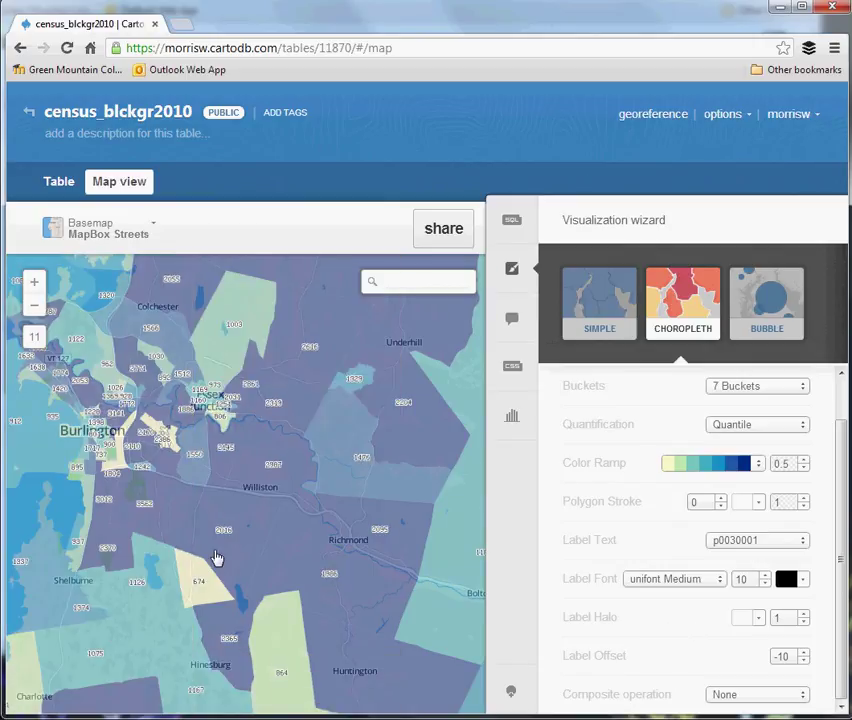
left_click(764, 577)
left_click(764, 577)
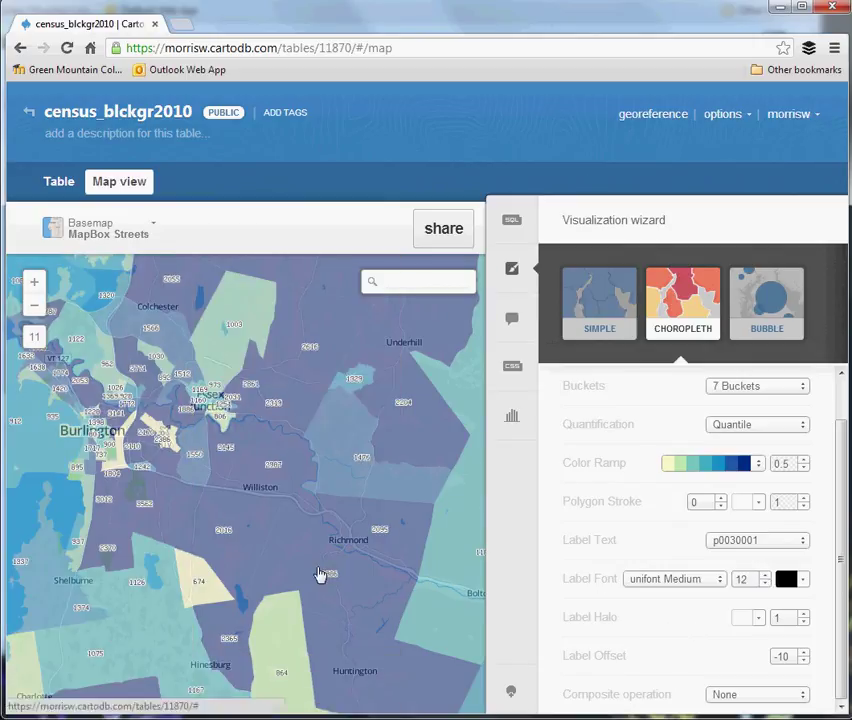
scroll(122, 483, "up", 1)
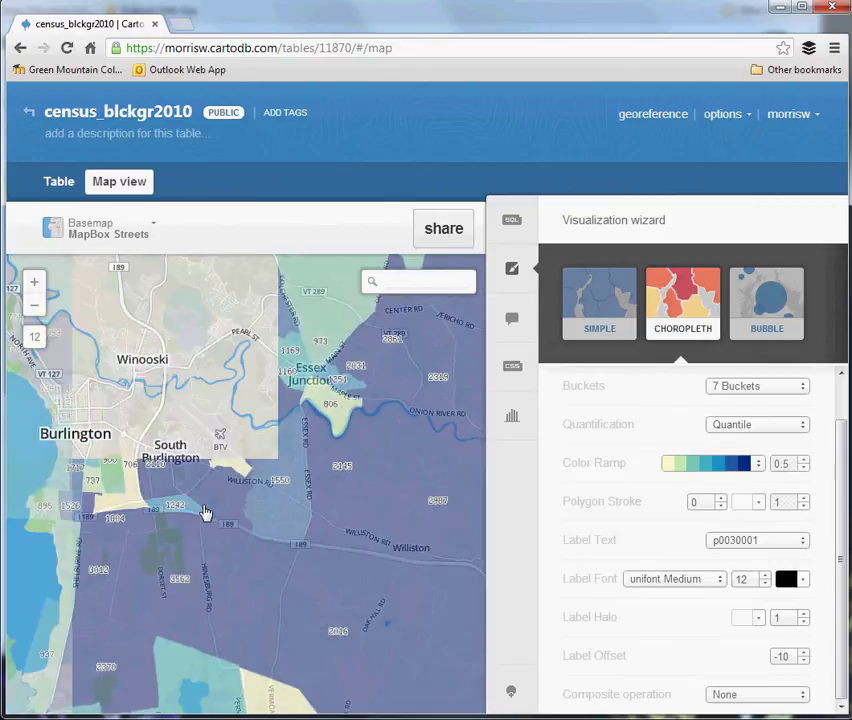
left_click_drag(204, 512, 304, 523)
scroll(303, 519, "up", 1)
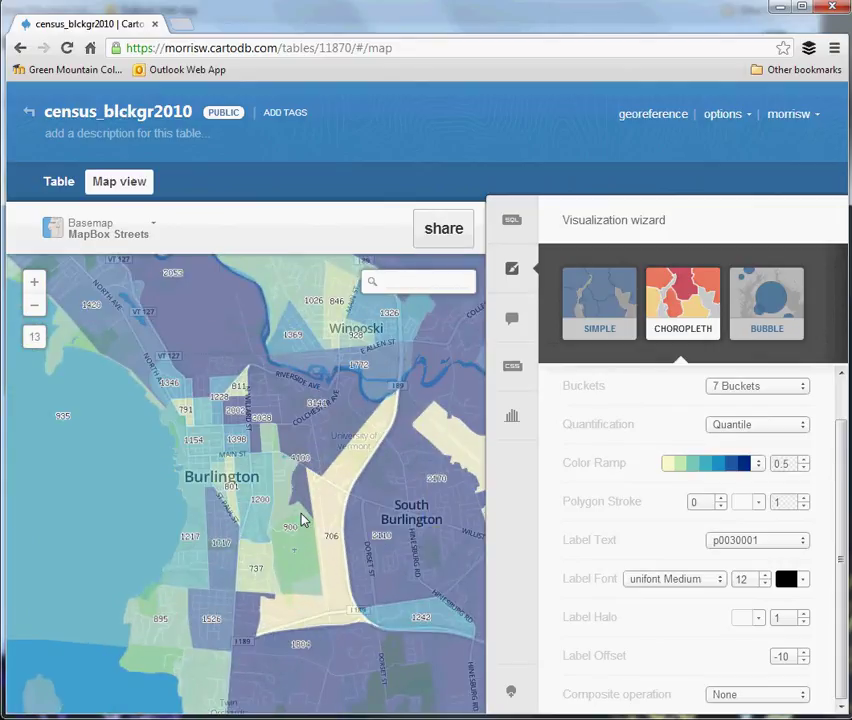
left_click_drag(224, 320, 310, 500)
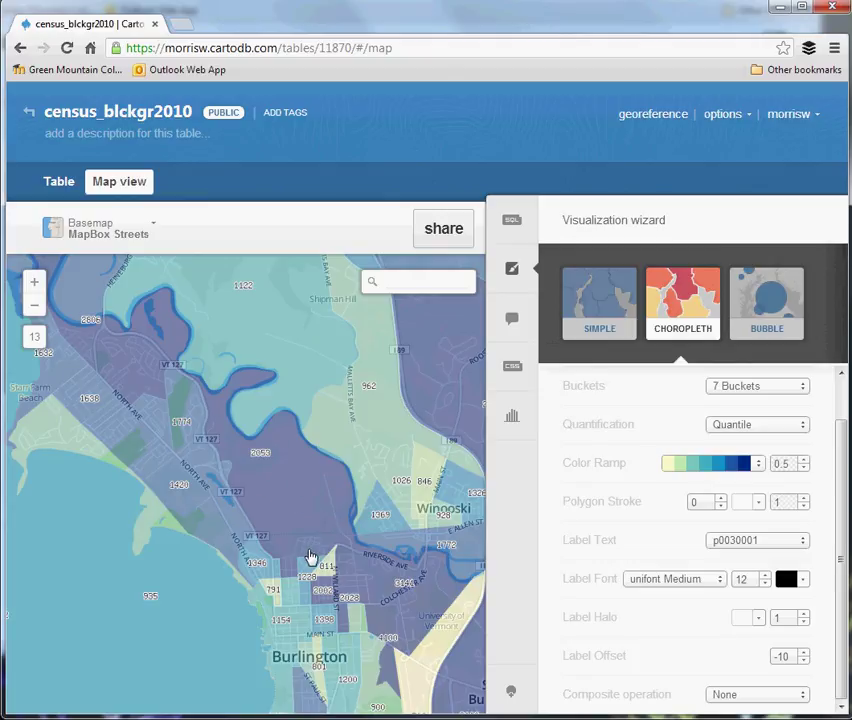
Step: Open the infowindow settings and examine the fields shown in the infowindow of a block group northwest of Burlington
left_click(516, 318)
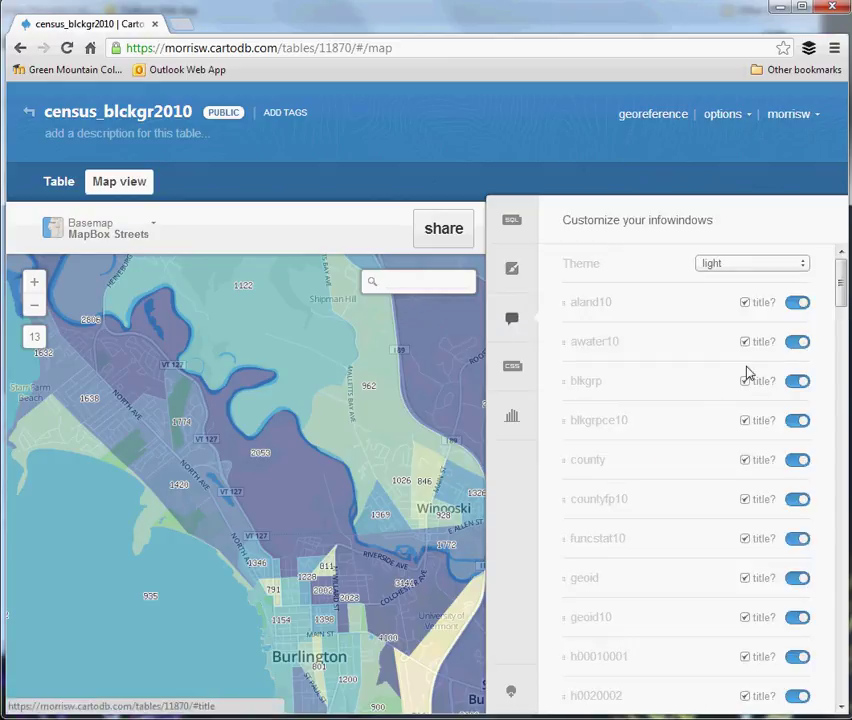
mouse_move(843, 280)
left_mouse_down()
mouse_move(842, 608)
mouse_move(840, 270)
left_mouse_up()
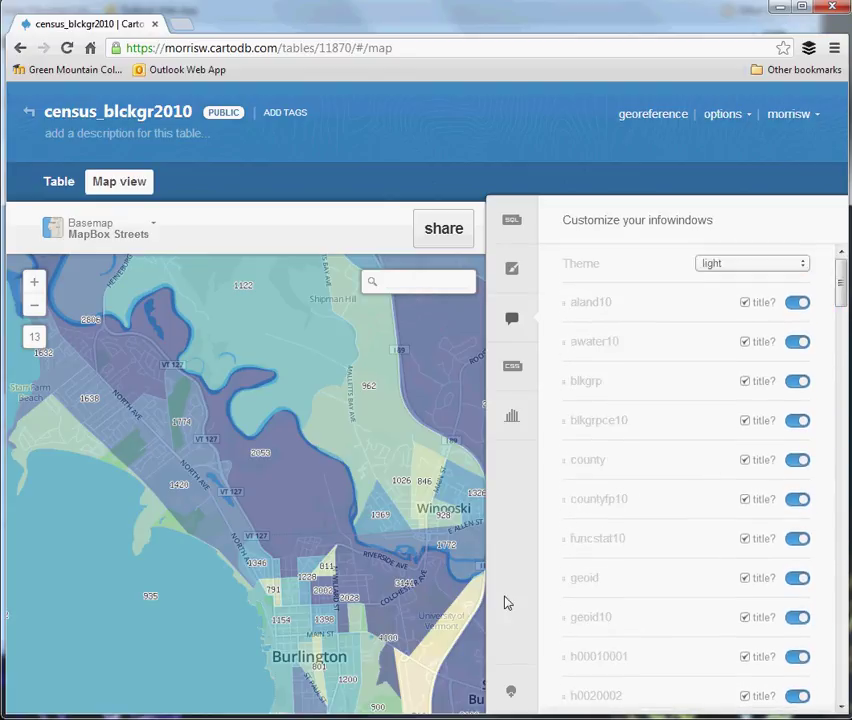
left_click(224, 541)
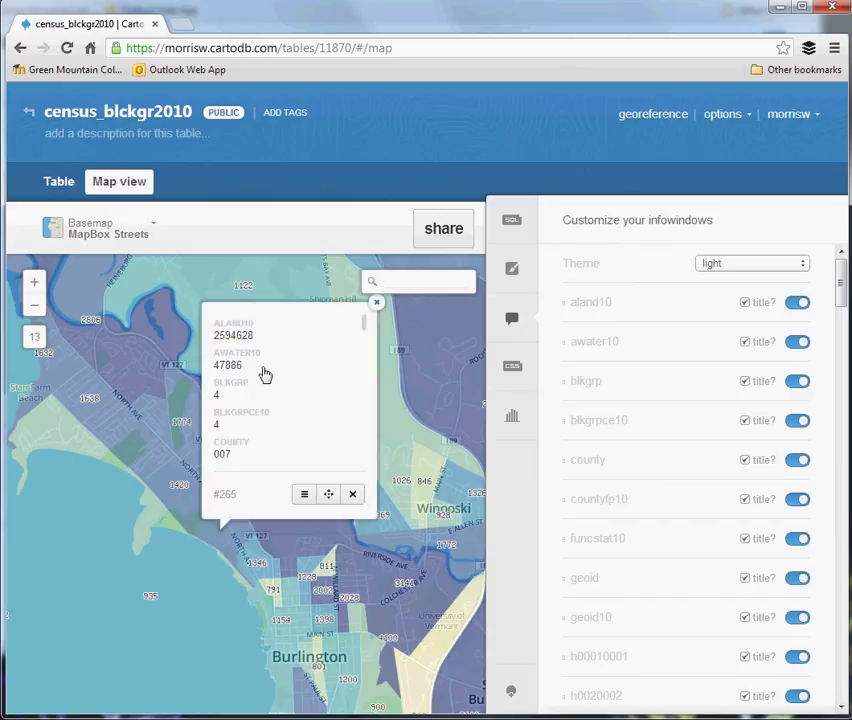
scroll(264, 374, "down", 2)
scroll(264, 374, "down", 4)
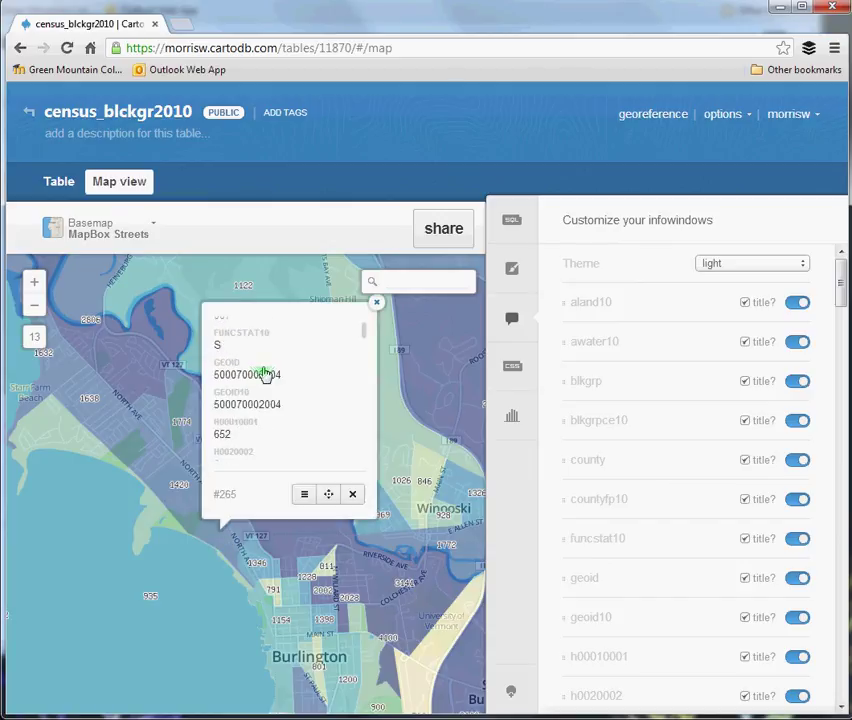
left_click_drag(364, 344, 373, 318)
left_click(376, 303)
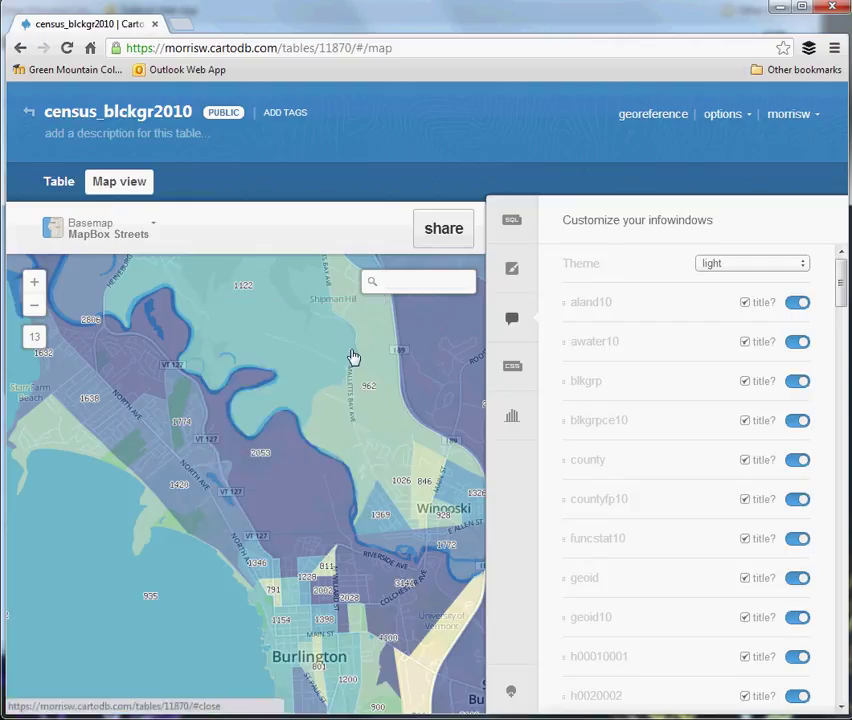
Step: Disable all infowindow fields, enable only tract and p0030001, and check the infowindow on a block group north of Burlington
left_click_drag(842, 283, 844, 695)
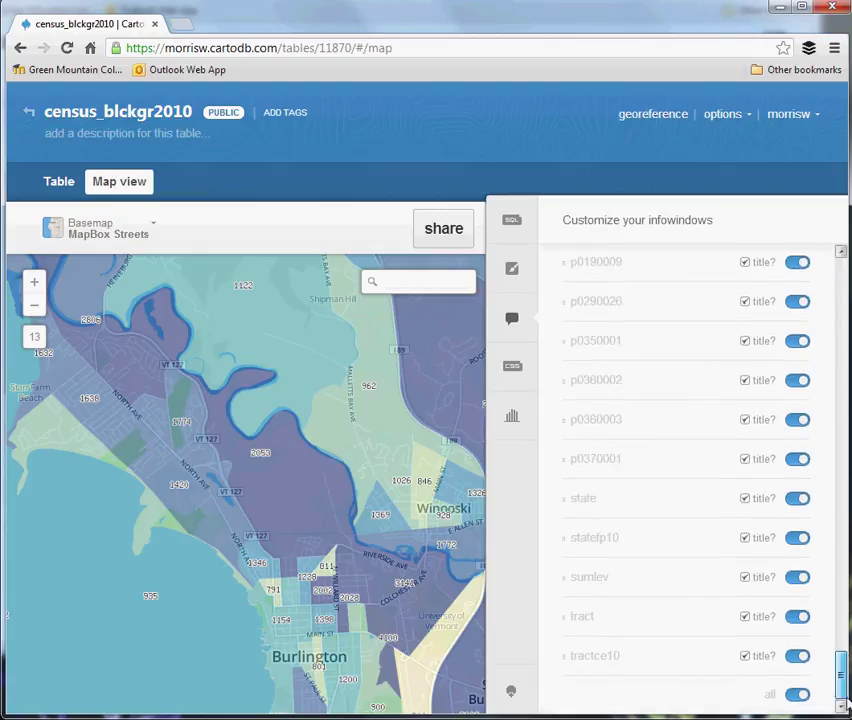
left_click(794, 697)
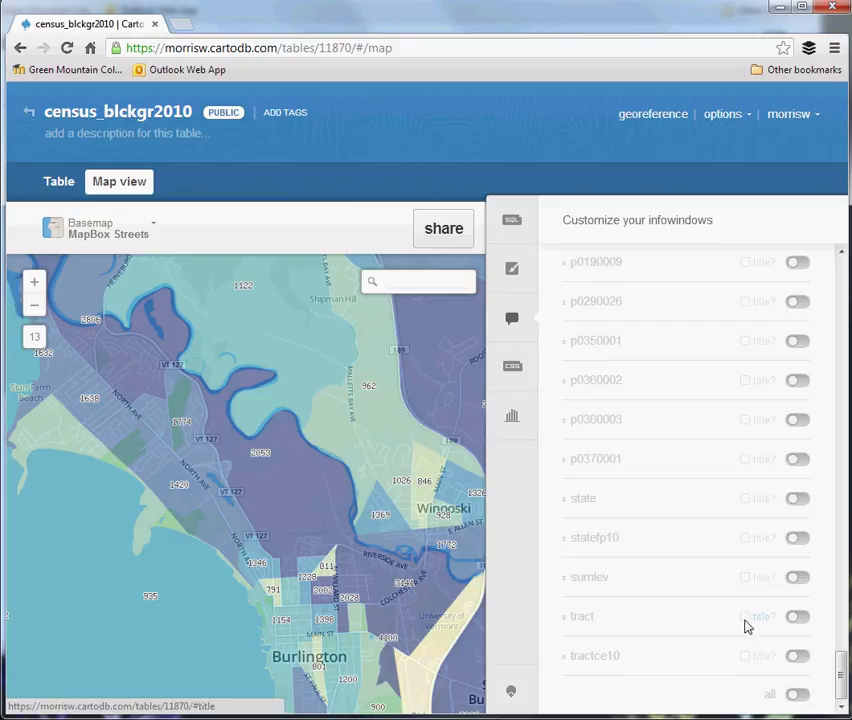
left_click(799, 624)
left_click_drag(842, 668, 843, 366)
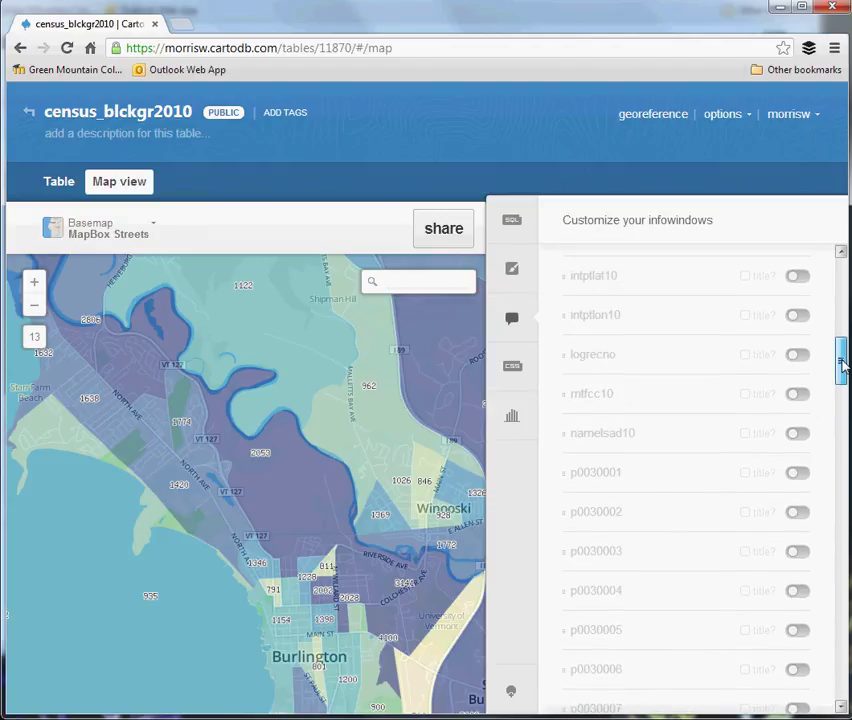
left_click(806, 482)
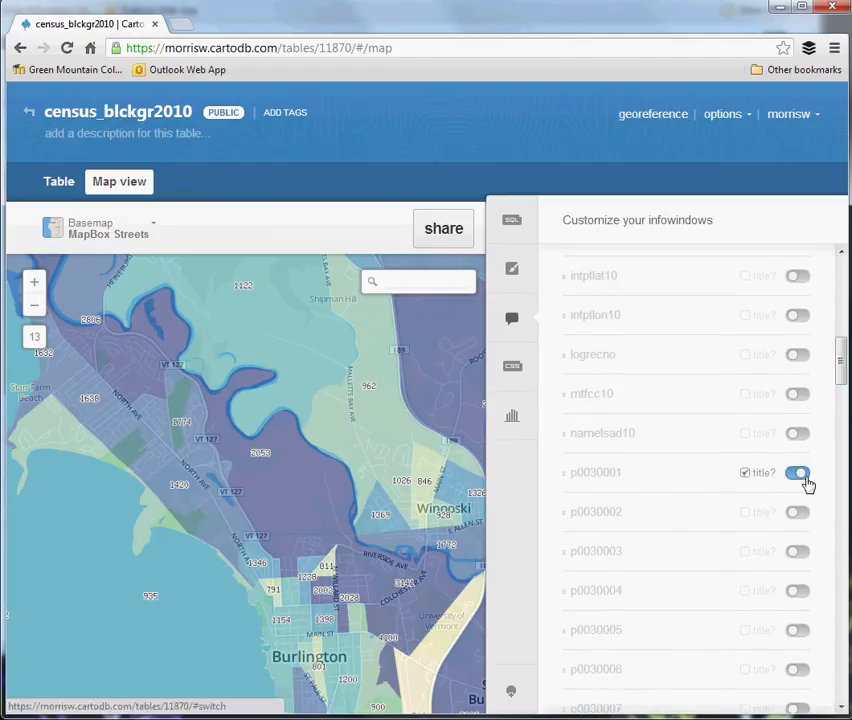
left_click(288, 514)
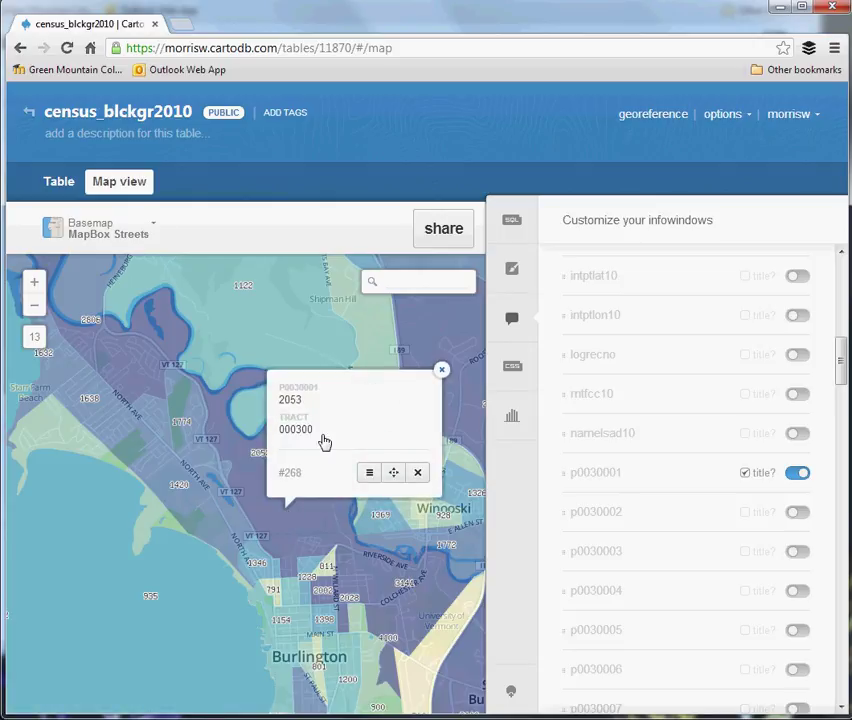
left_click(443, 372)
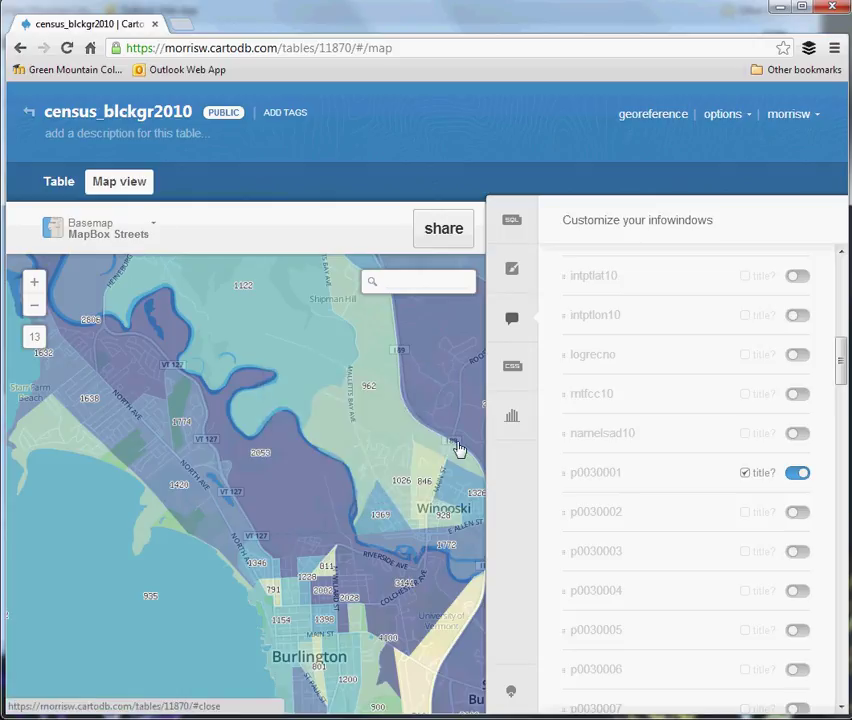
Step: Collapse the infowindow settings to widen the map and open the map's sharing options
left_click(513, 321)
left_click_drag(460, 620, 553, 490)
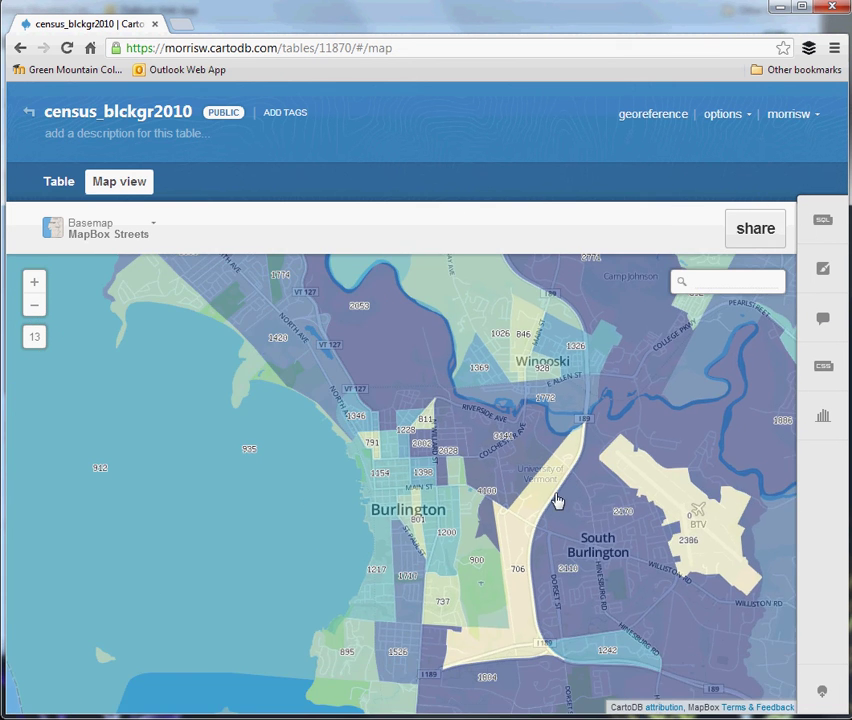
scroll(556, 488, "down", 4)
left_click_drag(722, 600, 463, 580)
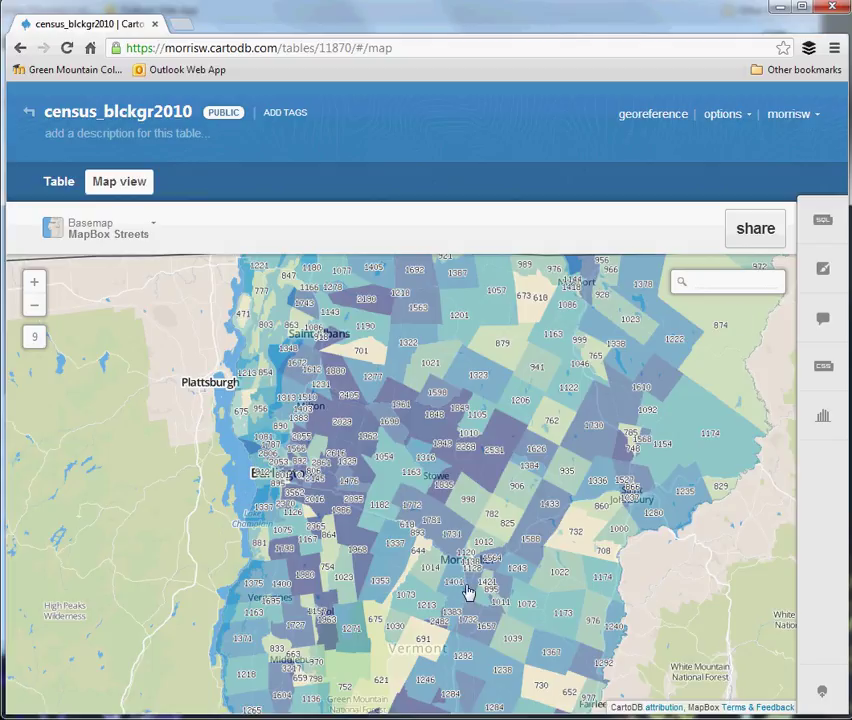
left_click(756, 229)
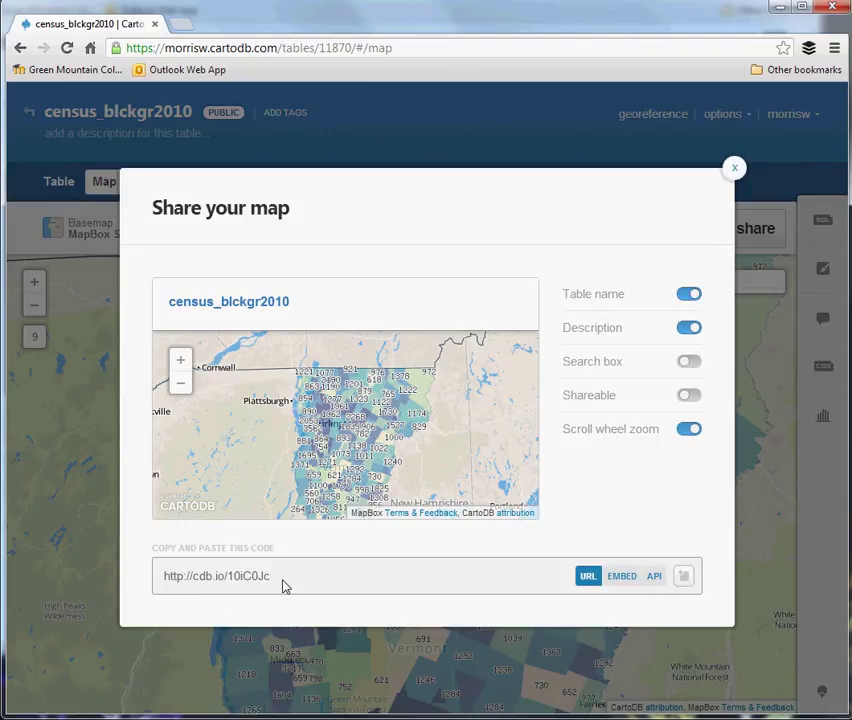
left_click(181, 23)
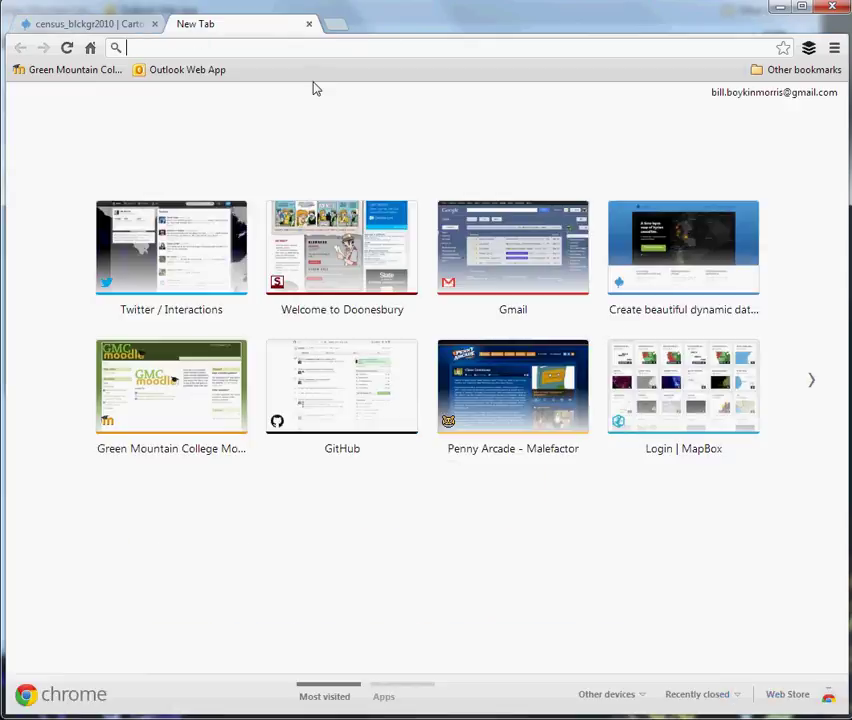
type("http://cdb.io/10iC0Jc")
key("Return")
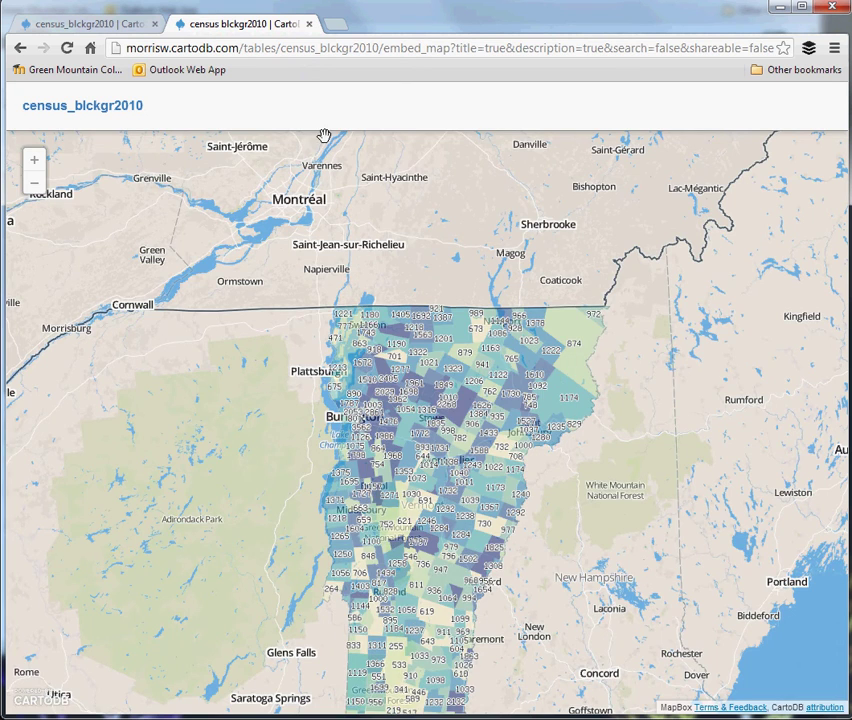
Step: Examine the block group labels on the shared choropleth map around Burlington and central Vermont
scroll(428, 498, "up", 2)
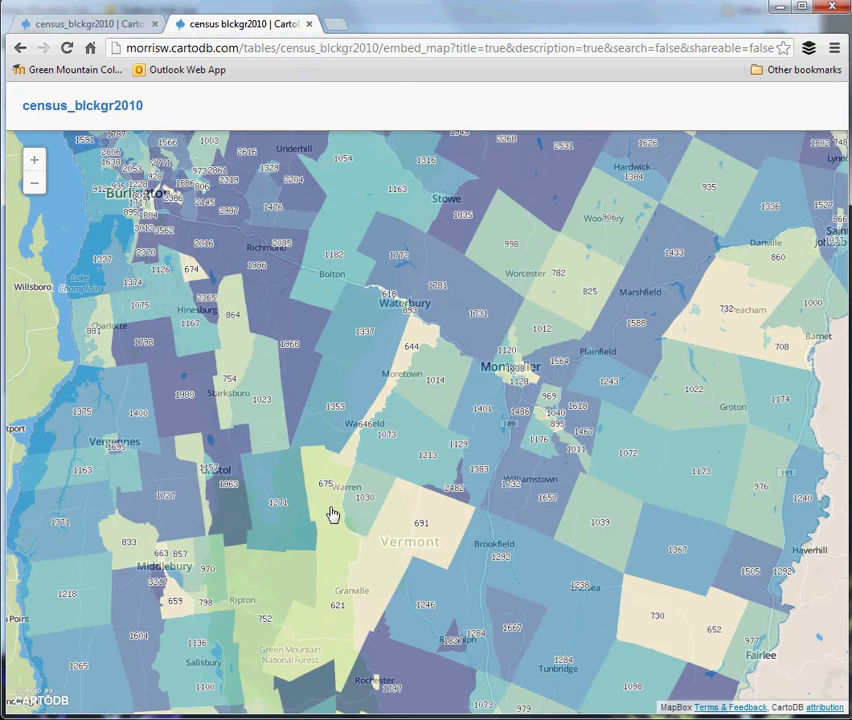
left_click_drag(333, 513, 445, 558)
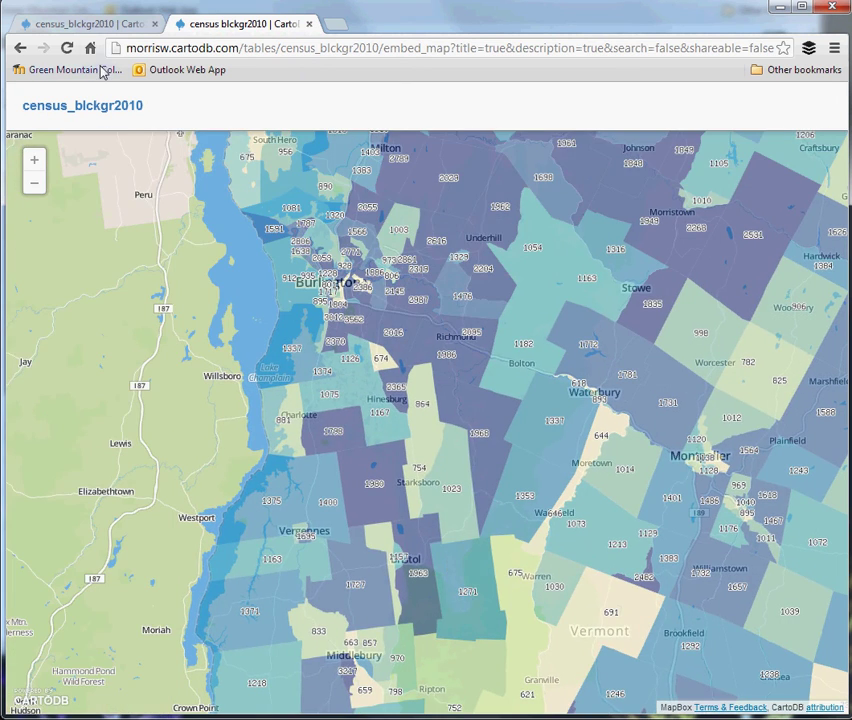
Step: Return to the table's sharing options and view the map's embed code and API link
left_click(86, 27)
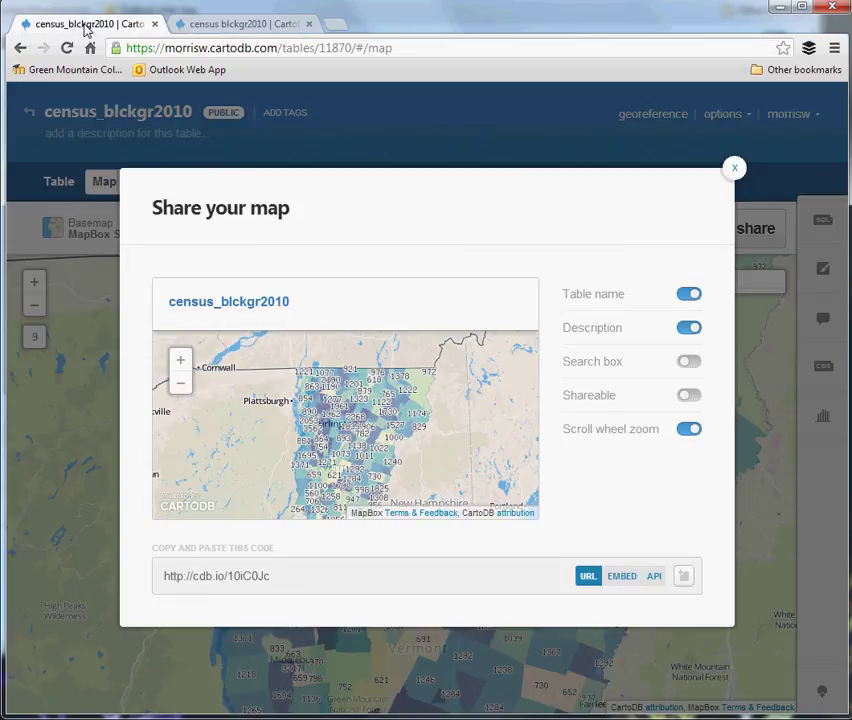
left_click(621, 577)
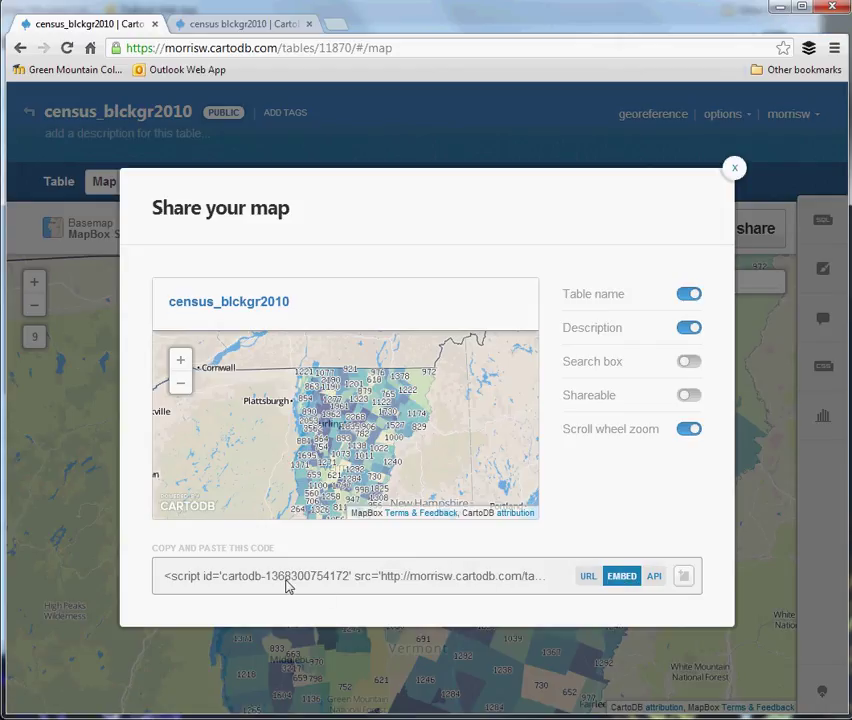
left_click(654, 578)
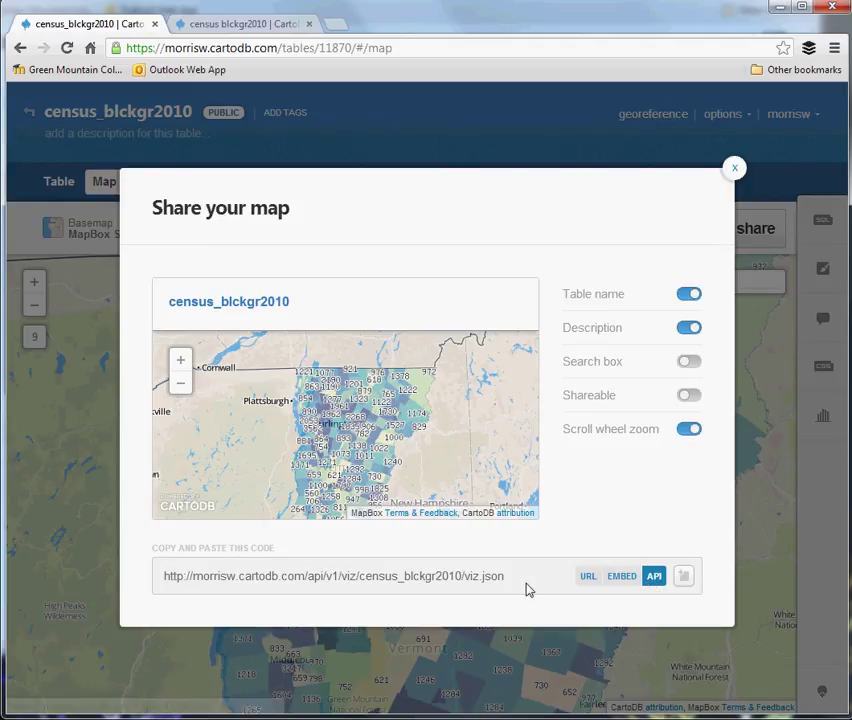
Step: Turn off the table name and description in the shared map preview and turn on the search box
left_click(689, 296)
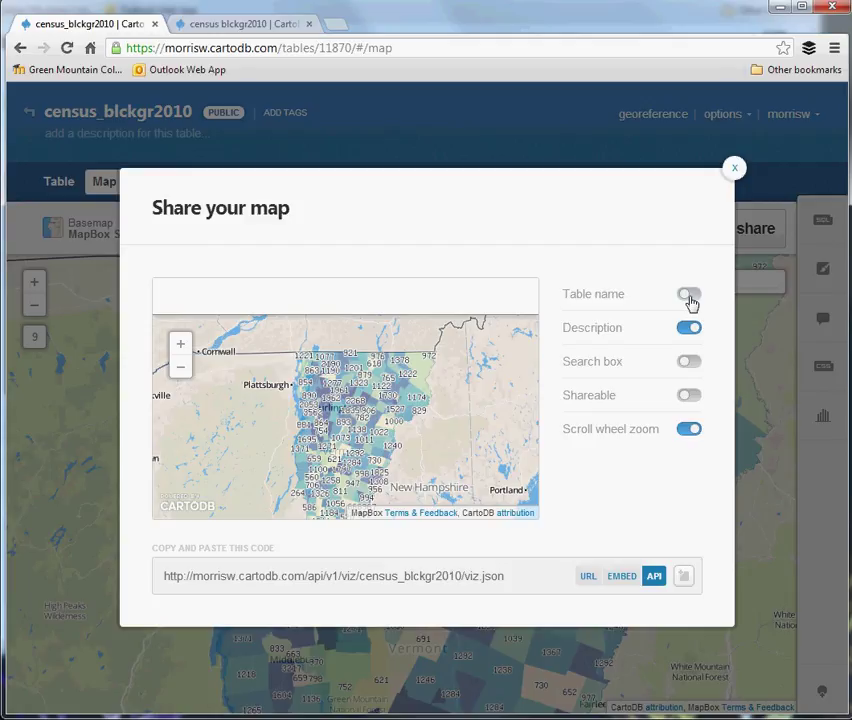
left_click(689, 328)
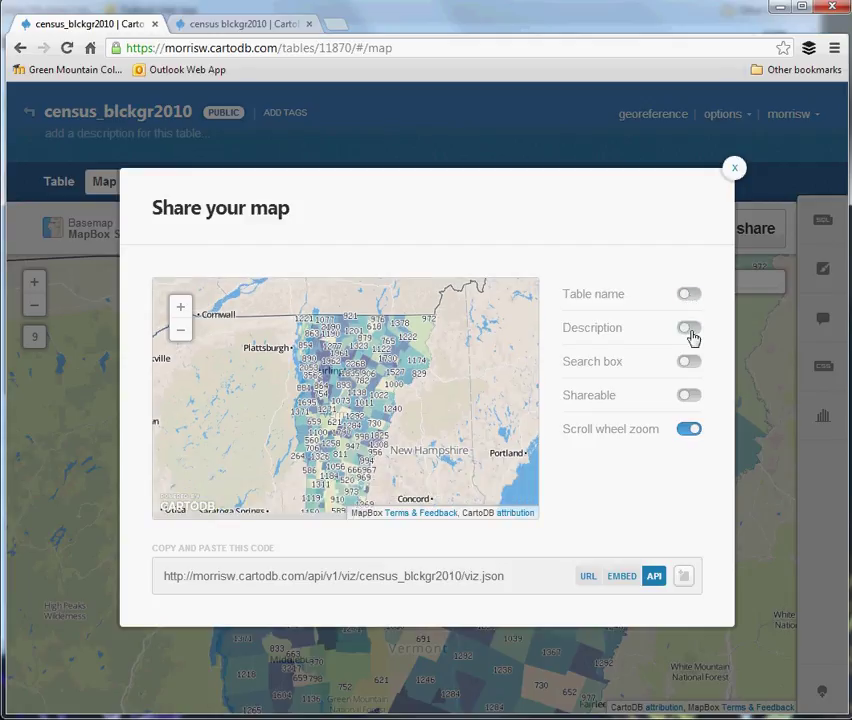
left_click(692, 362)
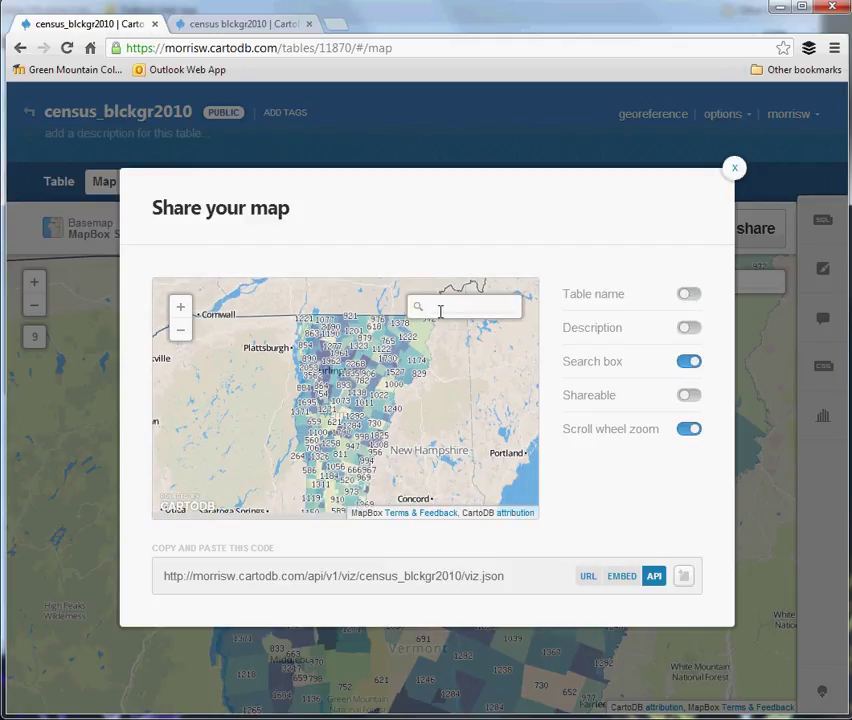
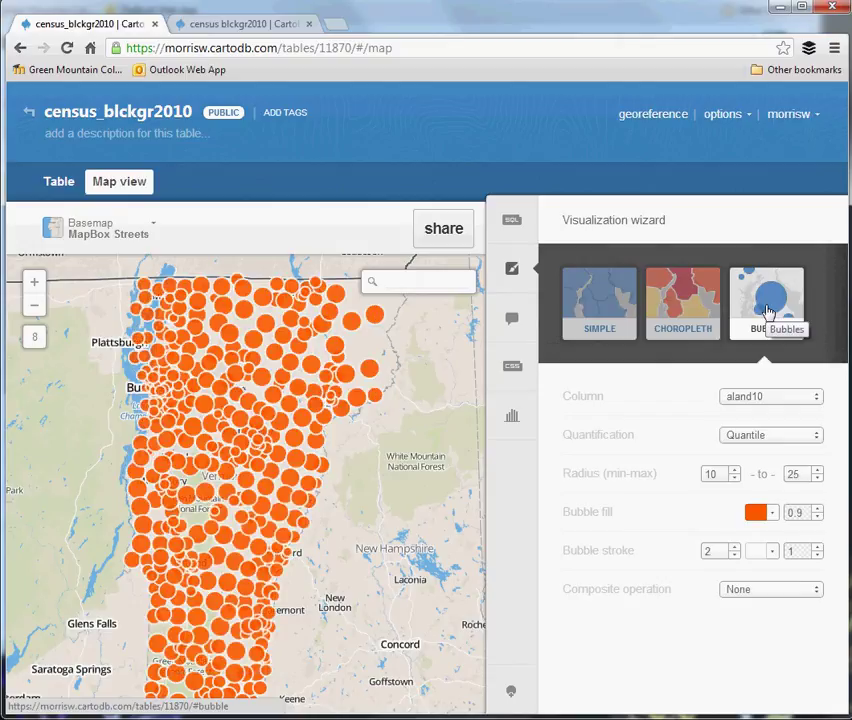
Step: Base the bubble map on column p0030001 and set its quantification to Jenks
left_click(768, 398)
scroll(736, 503, "down", 3)
scroll(782, 500, "up", 2)
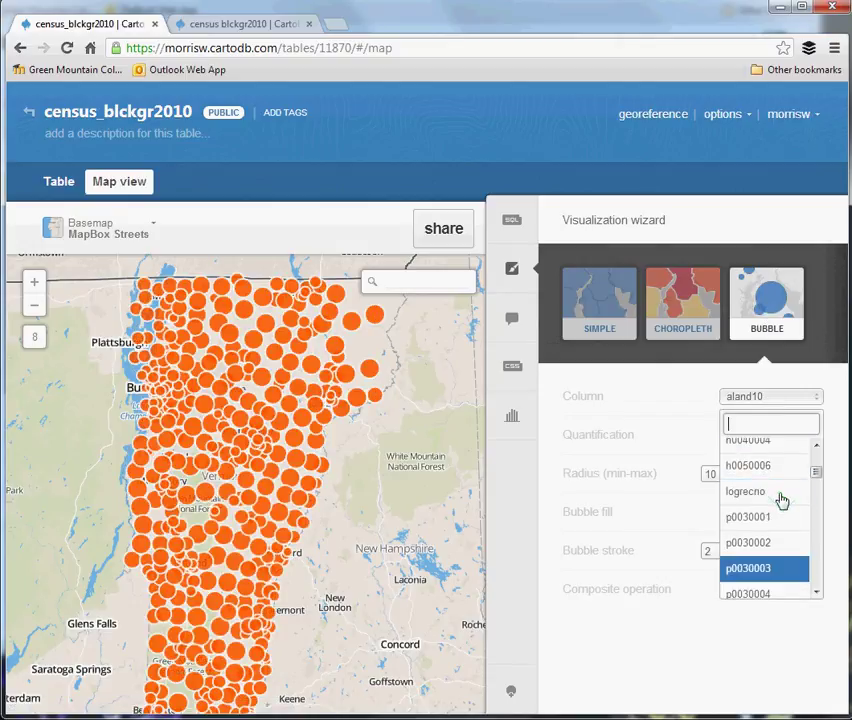
left_click(768, 517)
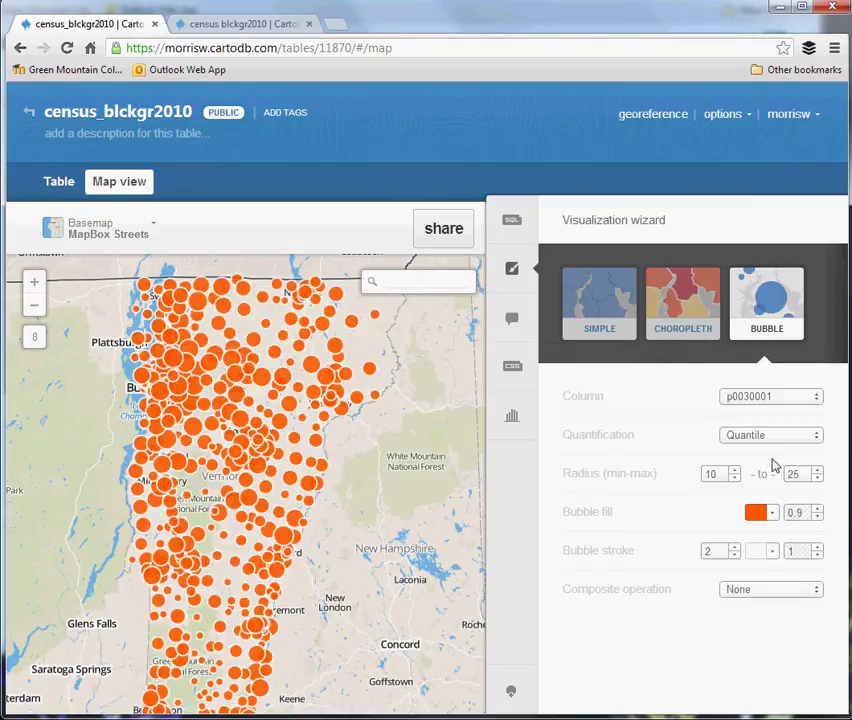
left_click(768, 442)
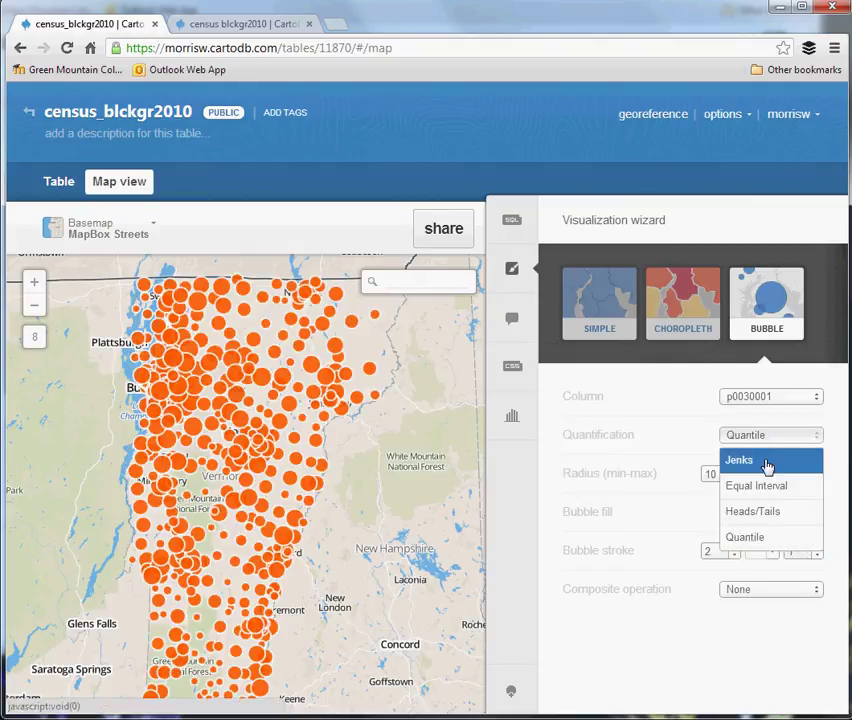
left_click(767, 462)
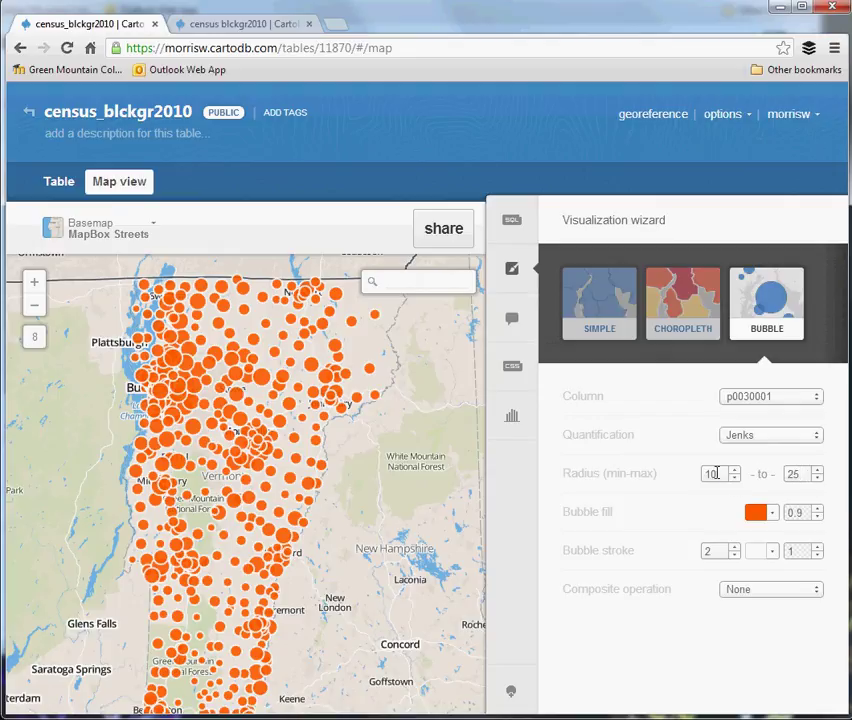
Step: Set the bubble radius range to a minimum of 5 and a maximum of 50
double_click(710, 474)
type("5")
double_click(800, 474)
type("50")
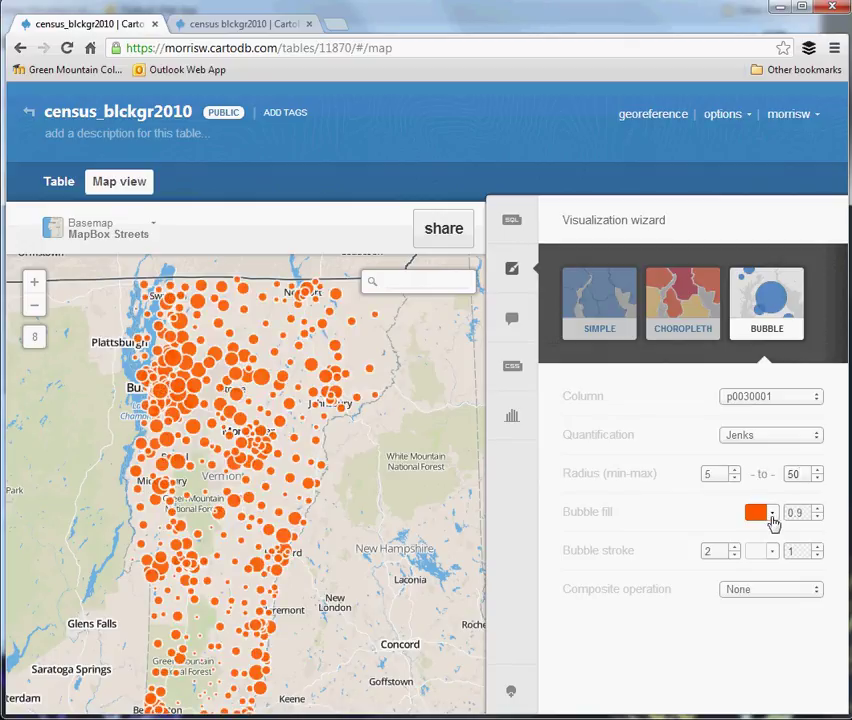
Step: Set the bubble stroke width to 0 and the bubble fill opacity to 0.5
mouse_move(462, 567)
left_mouse_down()
mouse_move(377, 485)
mouse_move(300, 485)
mouse_move(370, 513)
mouse_move(409, 542)
left_mouse_up()
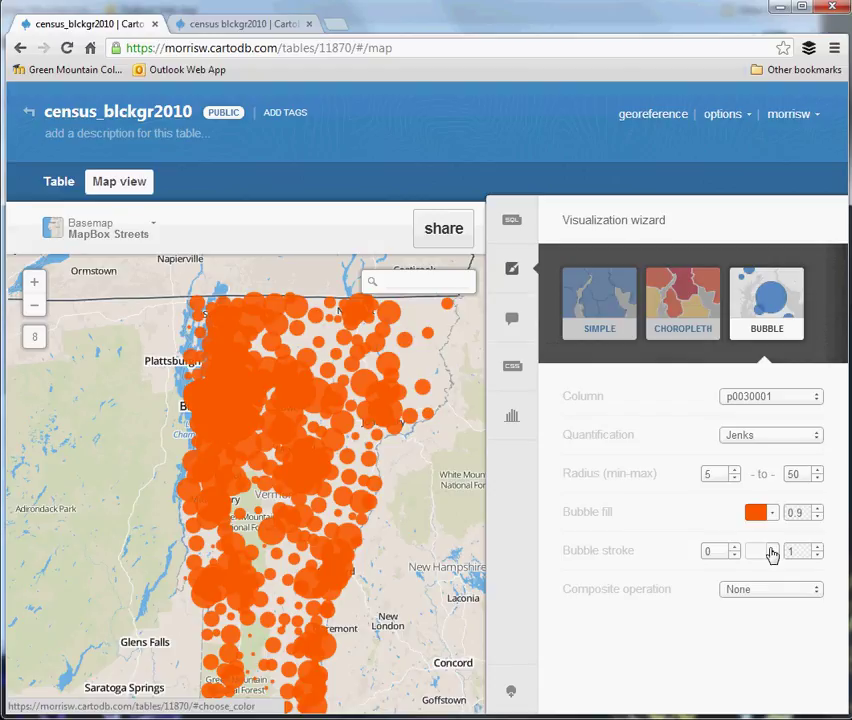
left_click(818, 517)
left_click(818, 517)
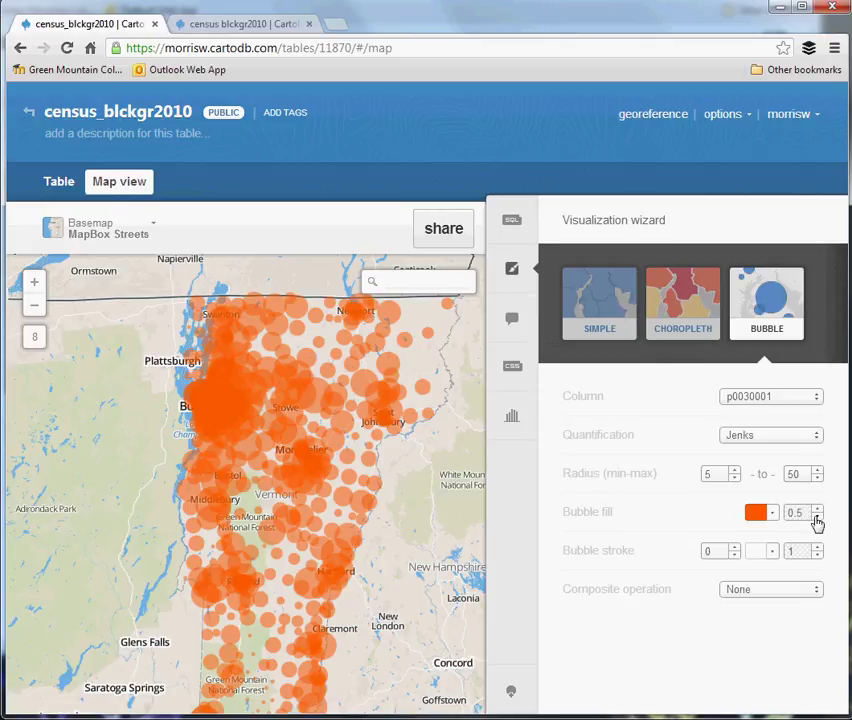
Step: Try the multiply composite operation on the bubbles and switch it back to None for comparison
left_click_drag(407, 595, 377, 548)
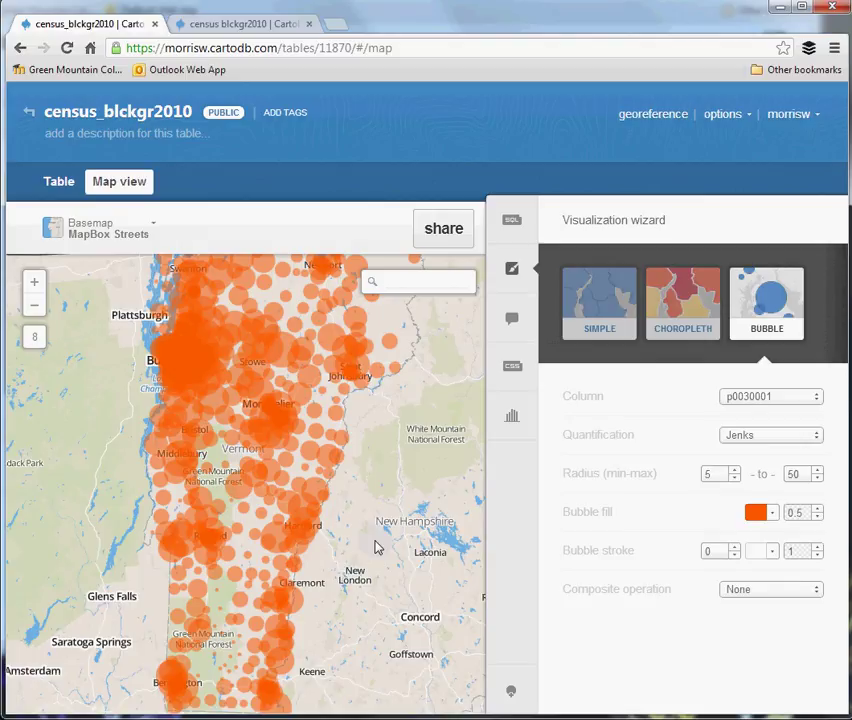
left_click(770, 589)
left_click(748, 430)
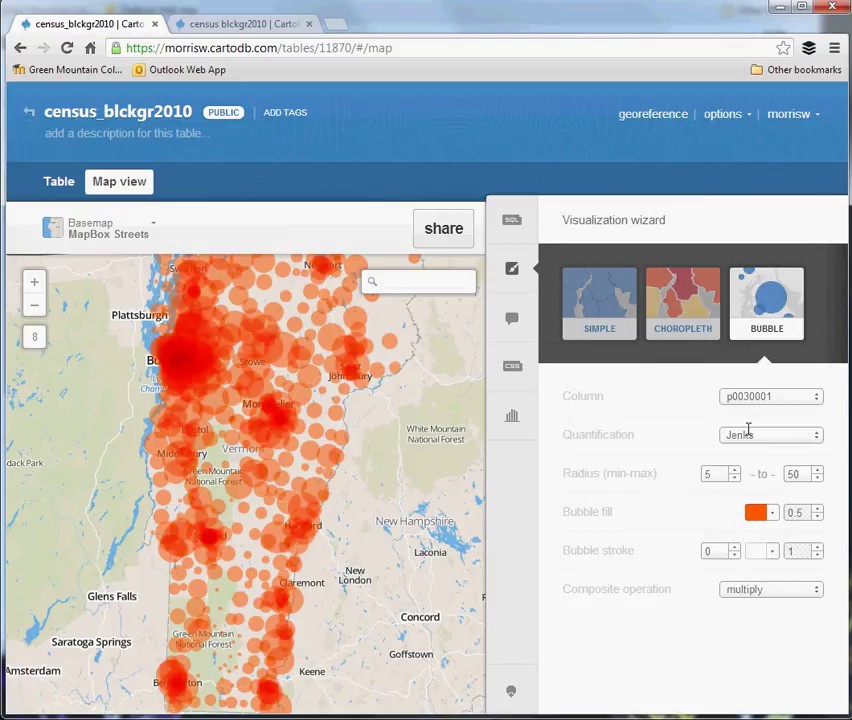
left_click(718, 589)
scroll(751, 447, "down", 1)
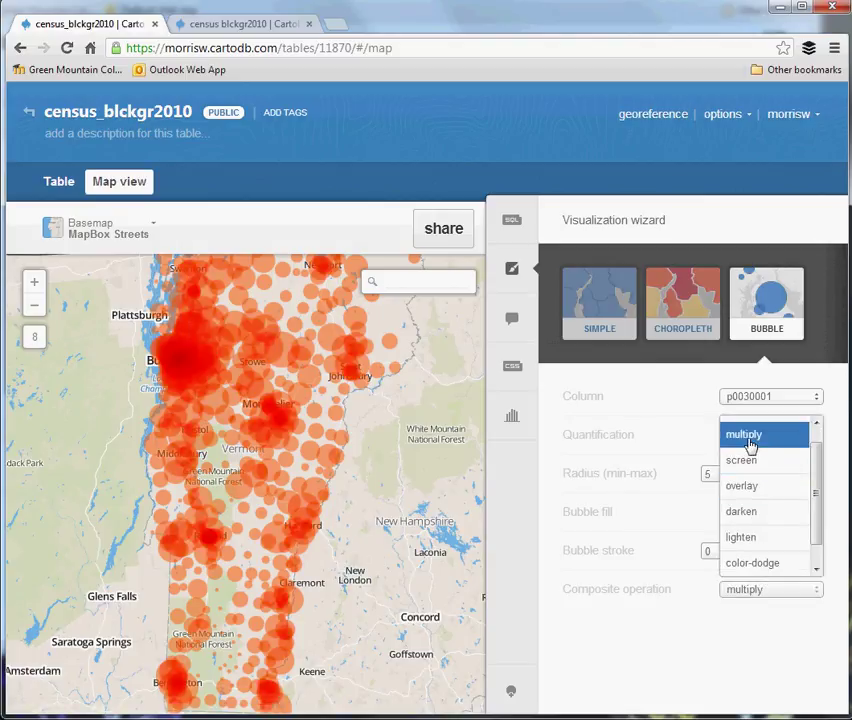
scroll(763, 468, "up", 1)
left_click(751, 432)
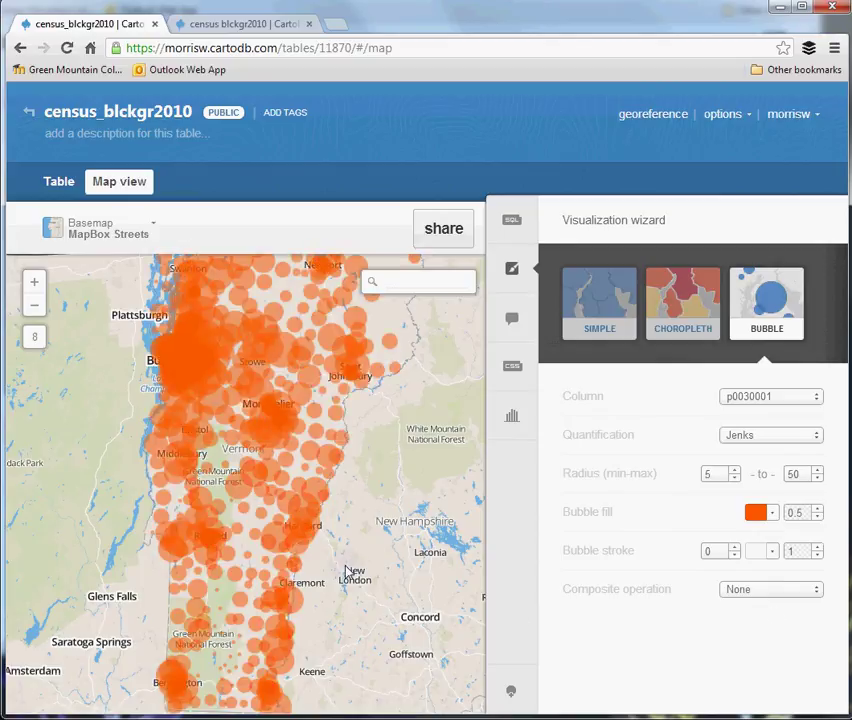
Step: Set the bubbles' composite operation to multiply and check the overlapping bubbles across Vermont
left_click_drag(368, 510, 368, 543)
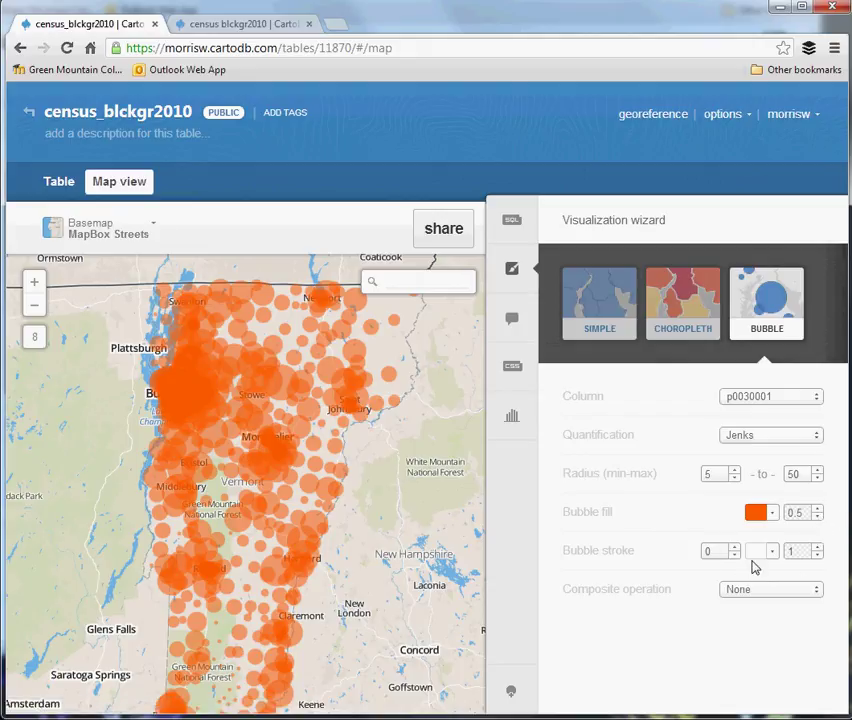
left_click_drag(403, 557, 401, 525)
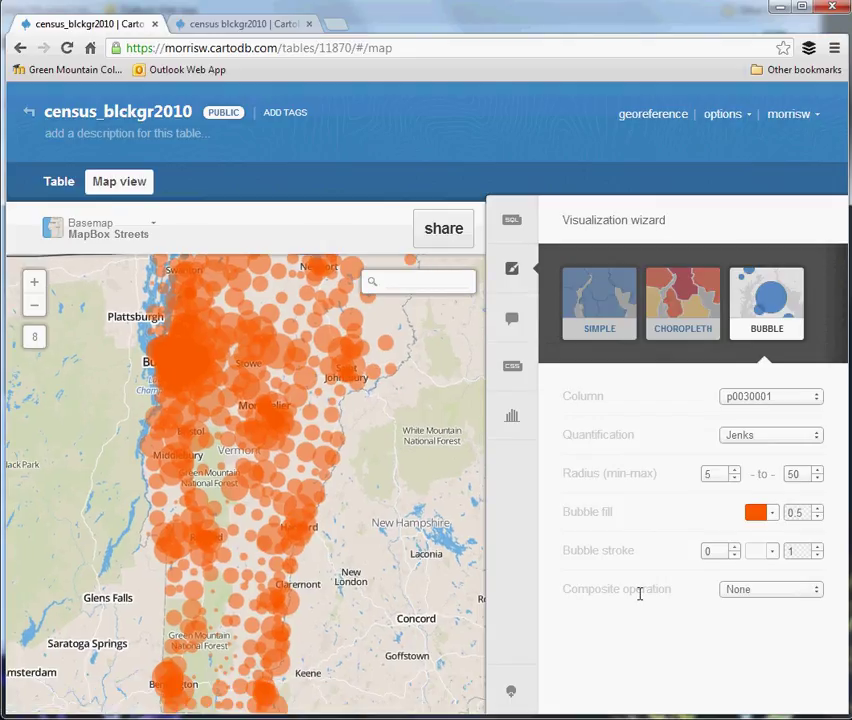
left_click(772, 591)
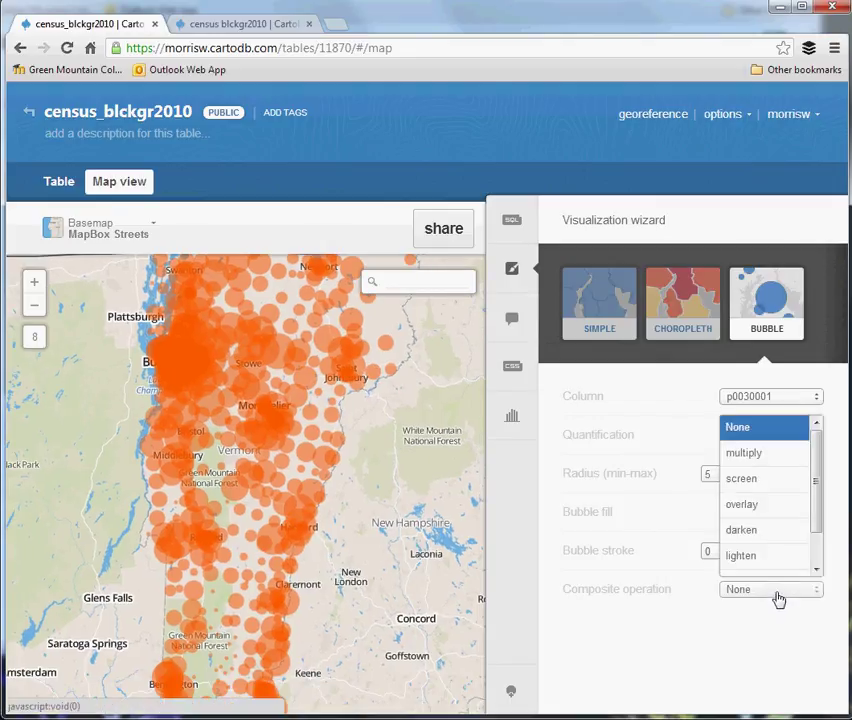
left_click(752, 440)
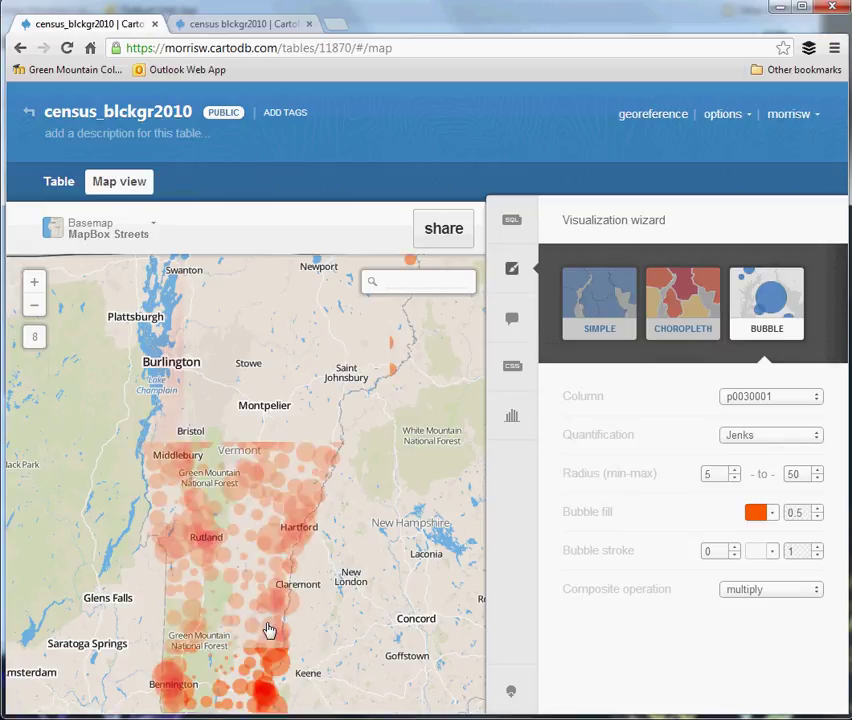
mouse_move(414, 557)
left_mouse_down()
mouse_move(405, 581)
mouse_move(405, 552)
left_mouse_up()
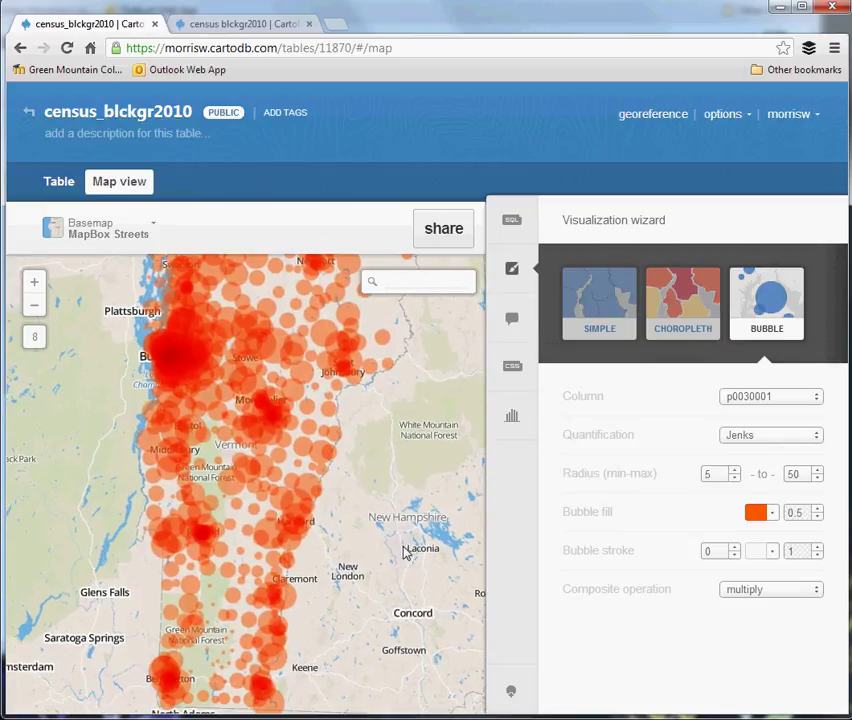
left_click(452, 241)
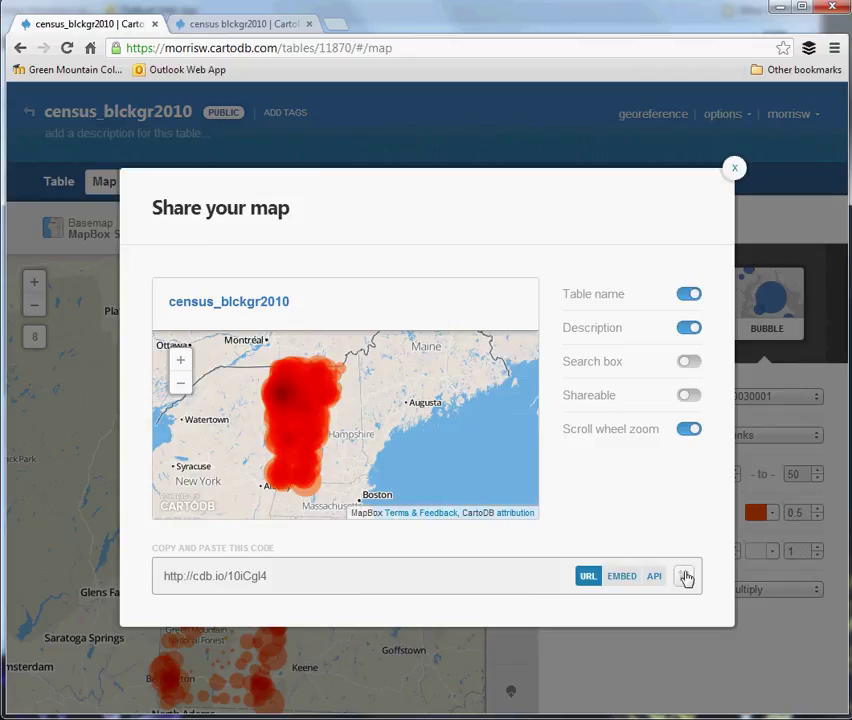
left_click(685, 577)
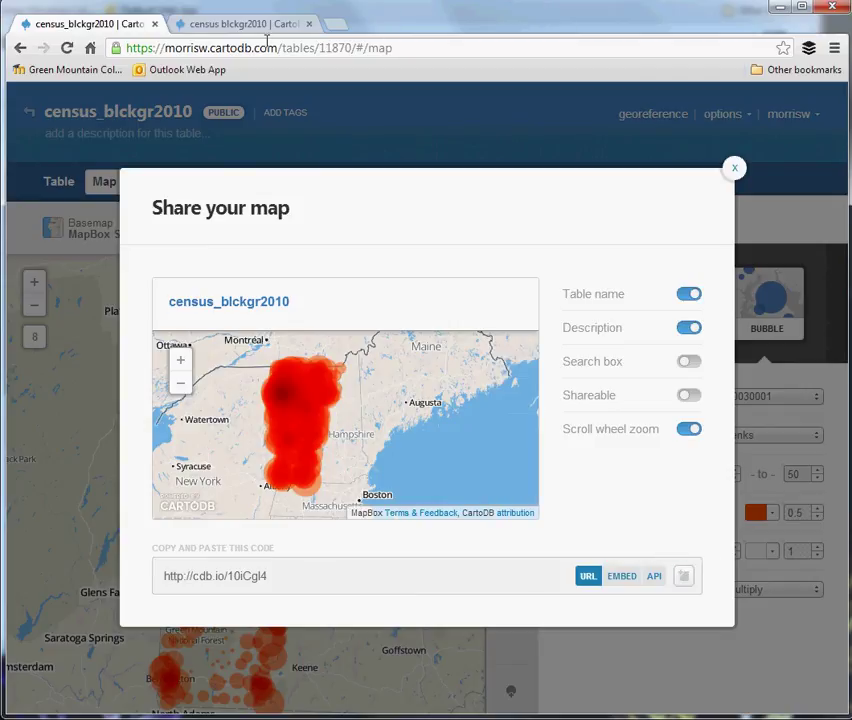
left_click(334, 24)
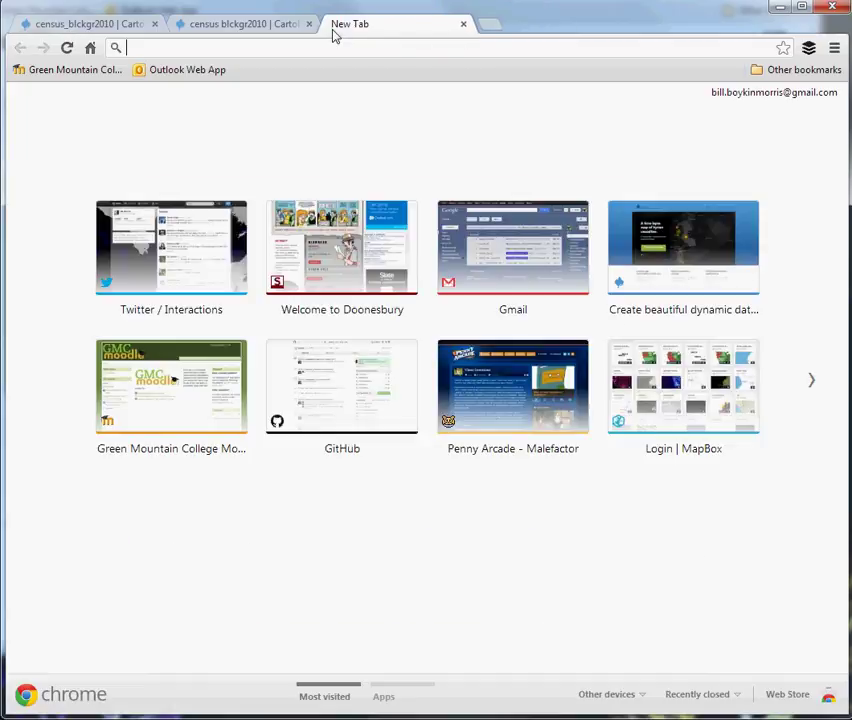
key("ctrl+v")
key("Return")
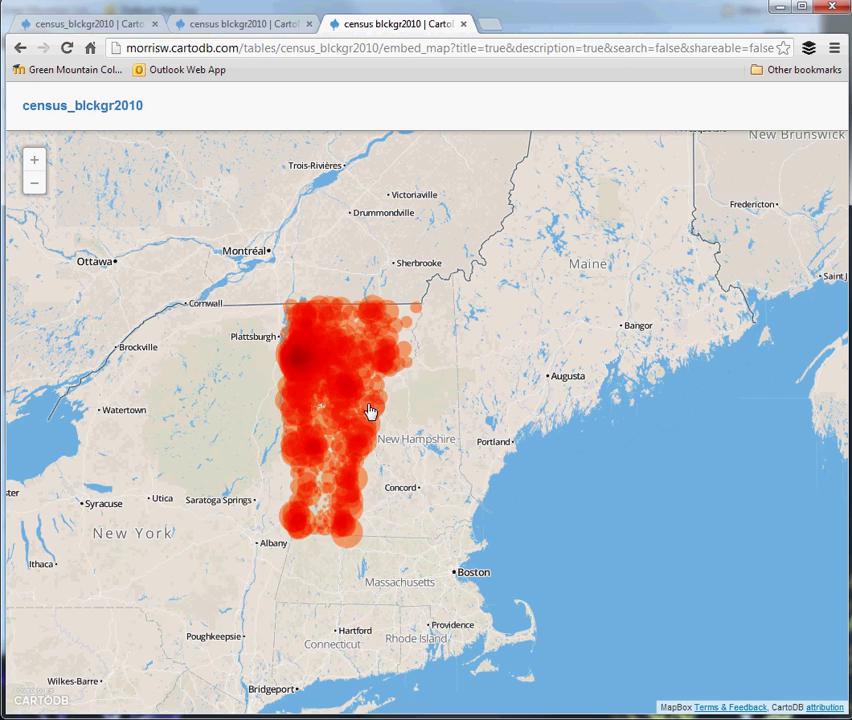
Step: Examine the shared bubble map at several scales, from the Burlington area to the whole of Vermont
scroll(369, 411, "up", 2)
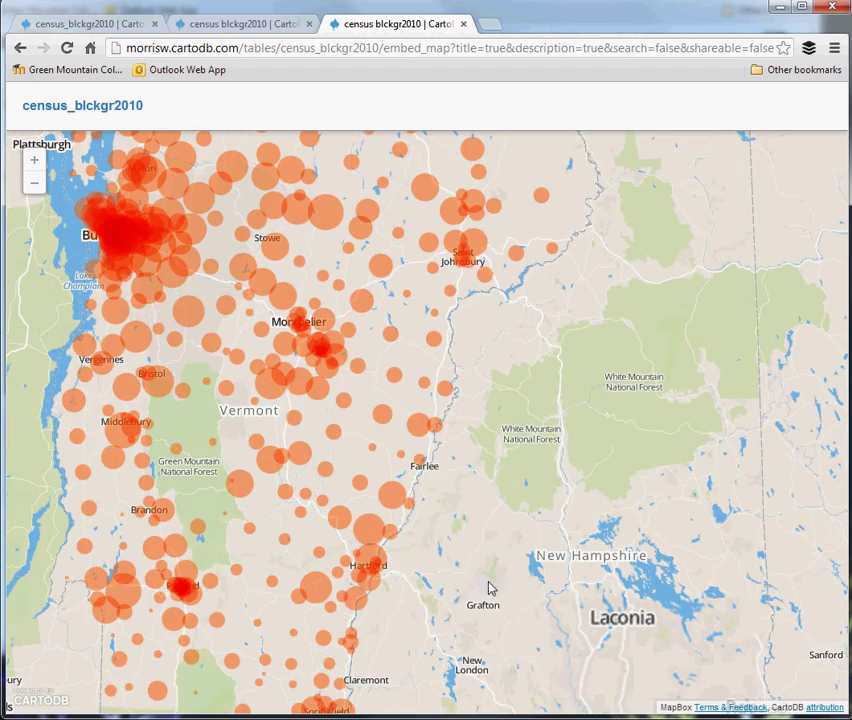
left_click_drag(533, 453, 634, 514)
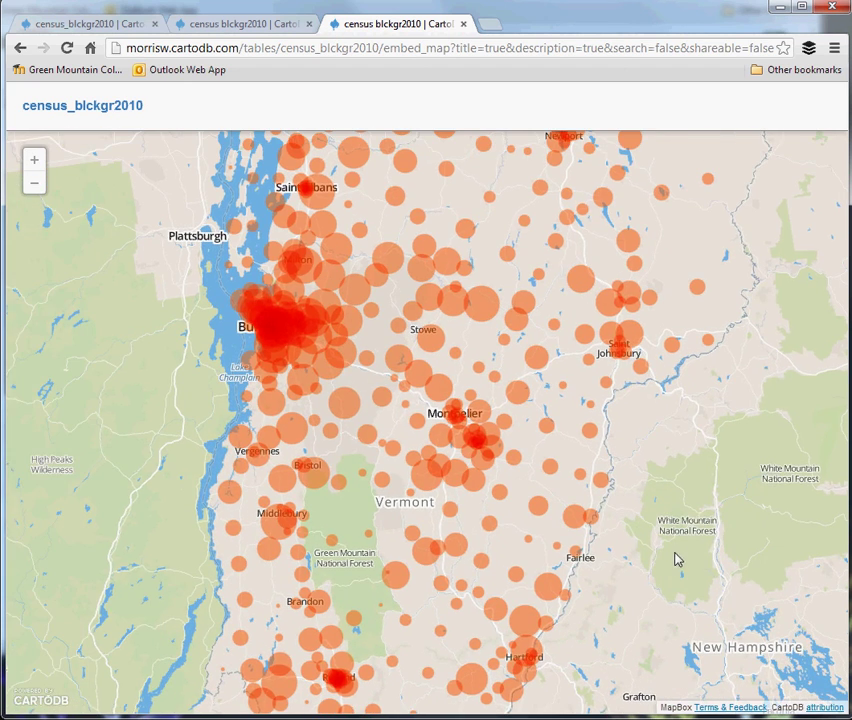
left_click_drag(441, 342, 541, 399)
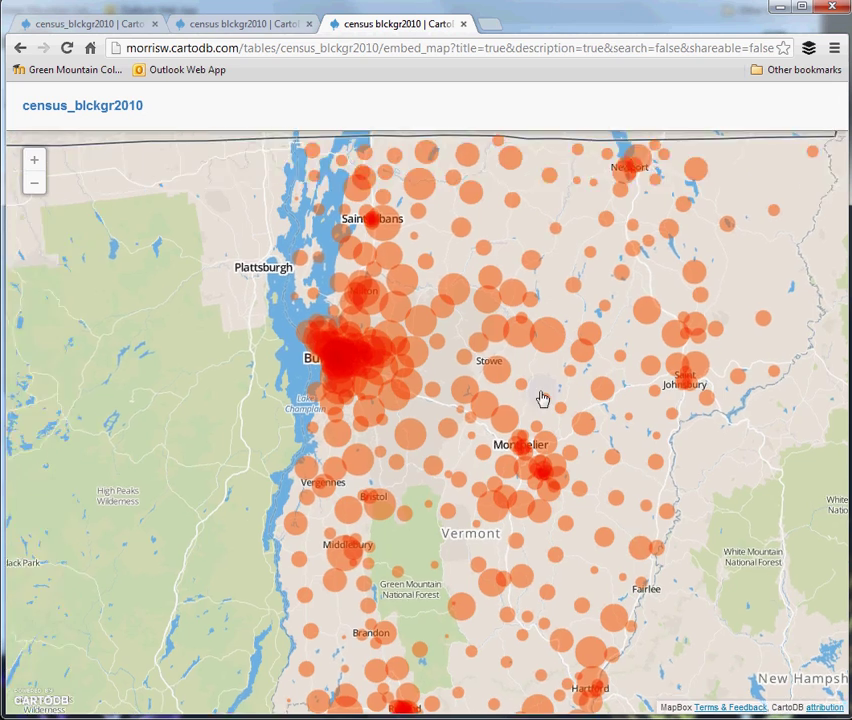
scroll(491, 416, "up", 1)
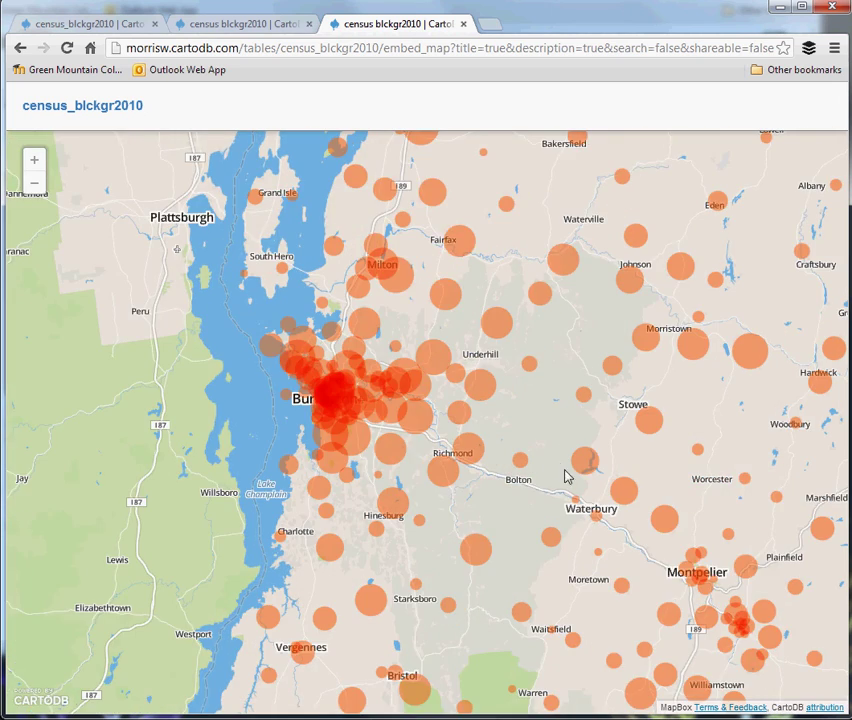
left_click_drag(612, 643, 415, 320)
scroll(432, 330, "down", 2)
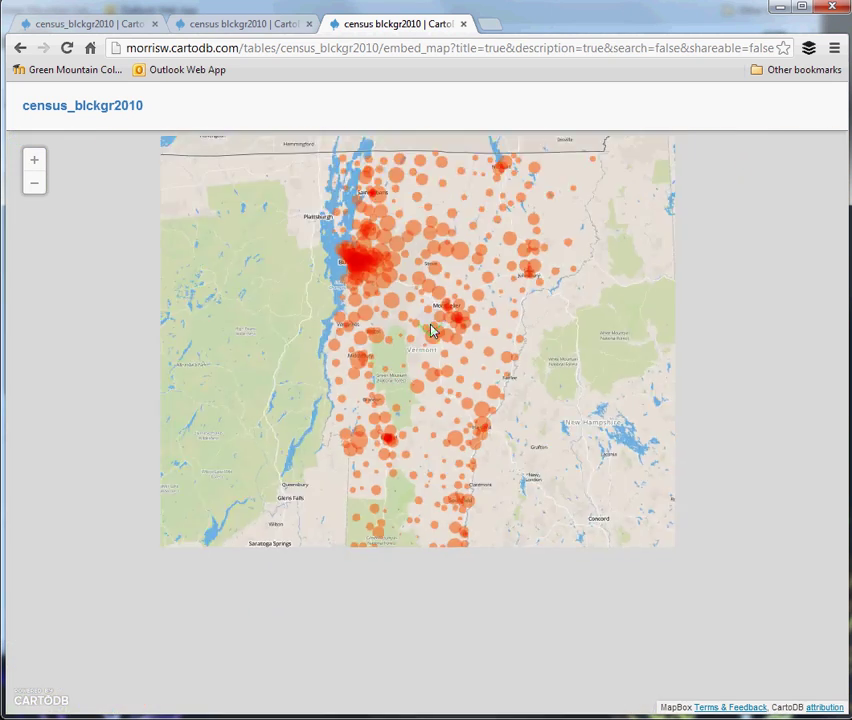
scroll(530, 378, "up", 1)
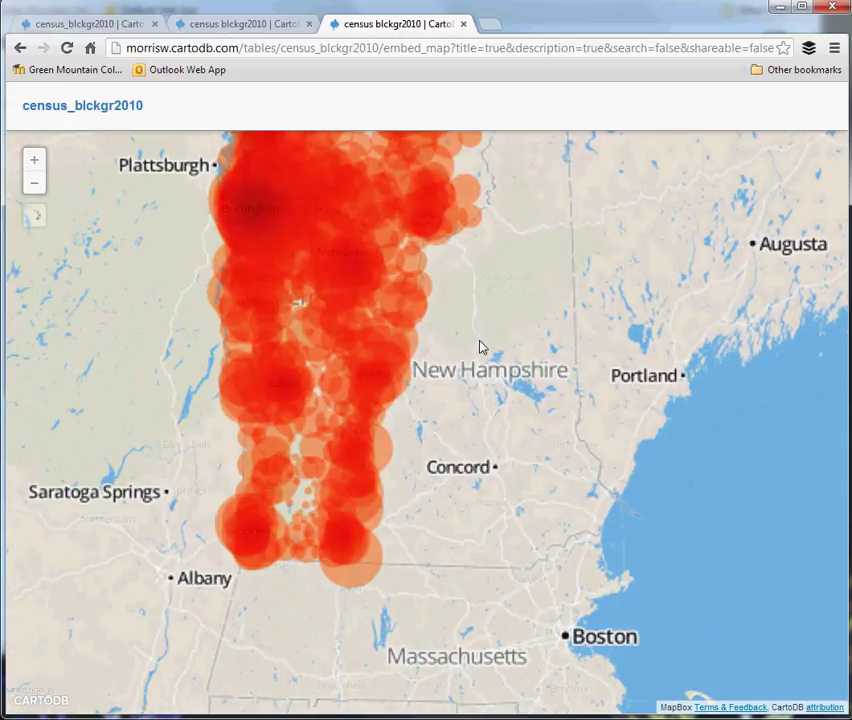
left_click_drag(481, 347, 571, 399)
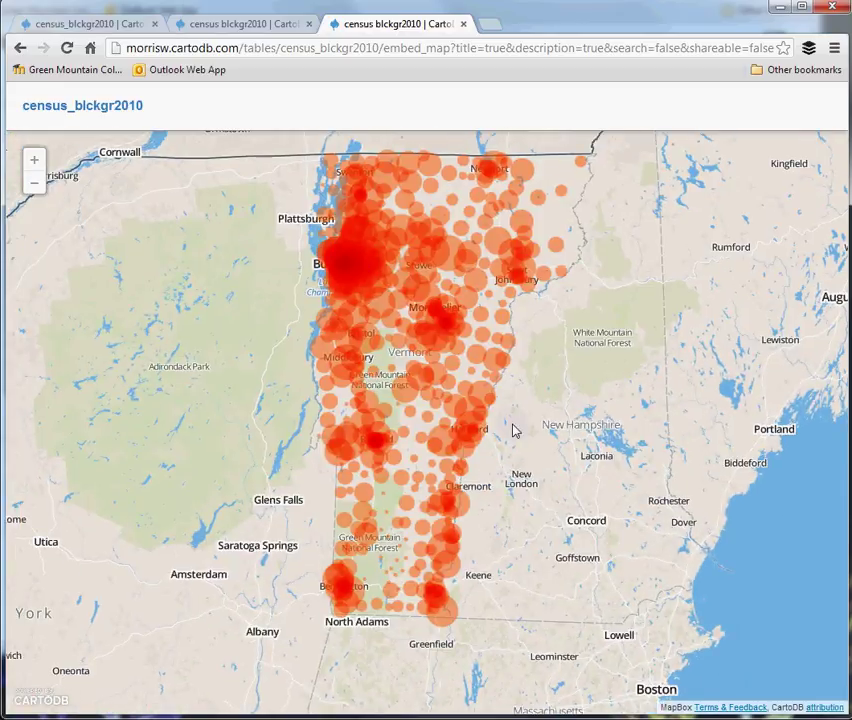
left_click_drag(536, 578, 540, 591)
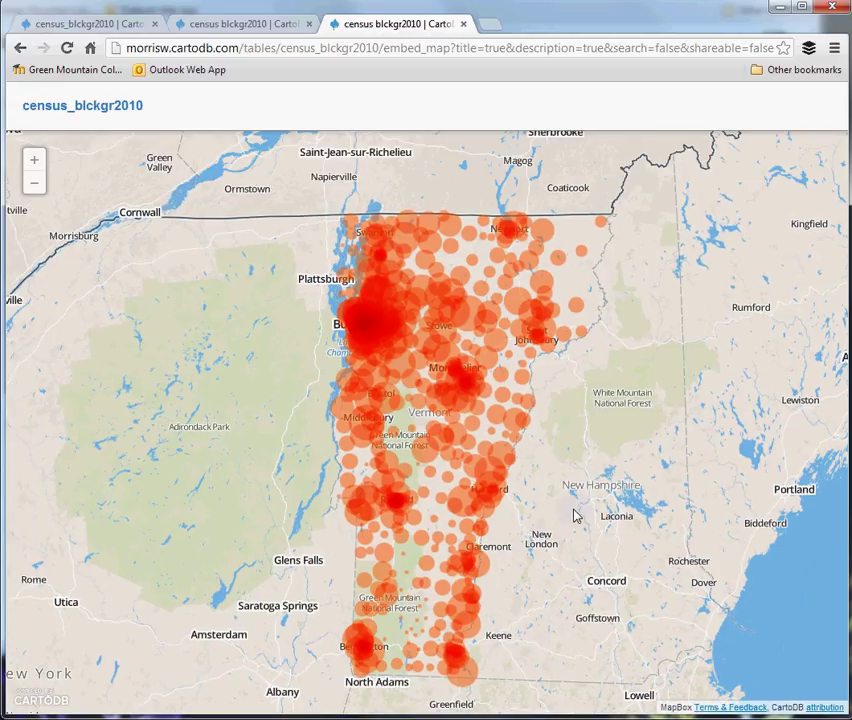
Step: Return to the table's map, close the sharing options and collapse the visualization settings to widen the map
left_click(68, 24)
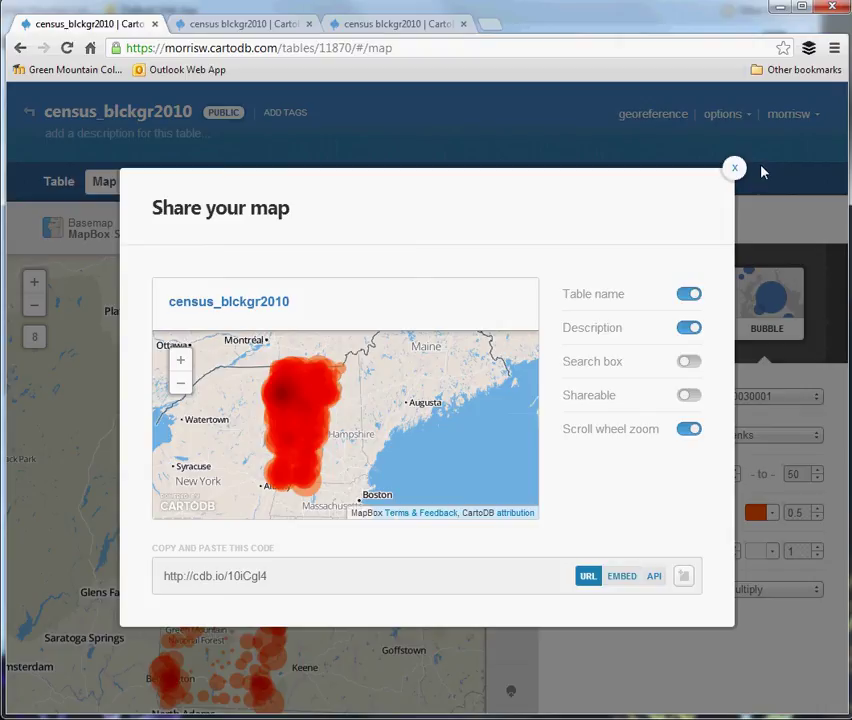
left_click(734, 170)
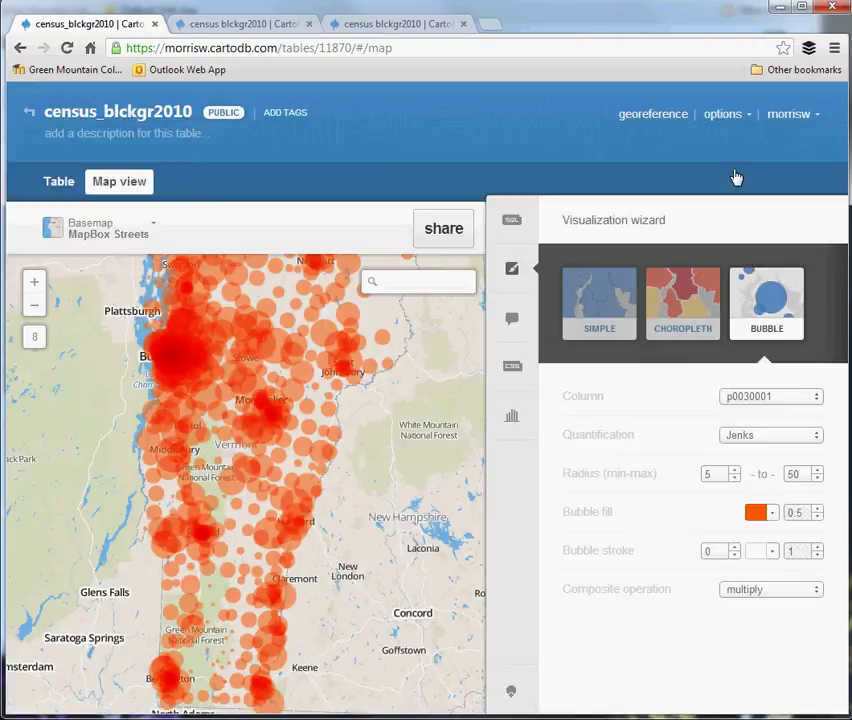
left_click(514, 270)
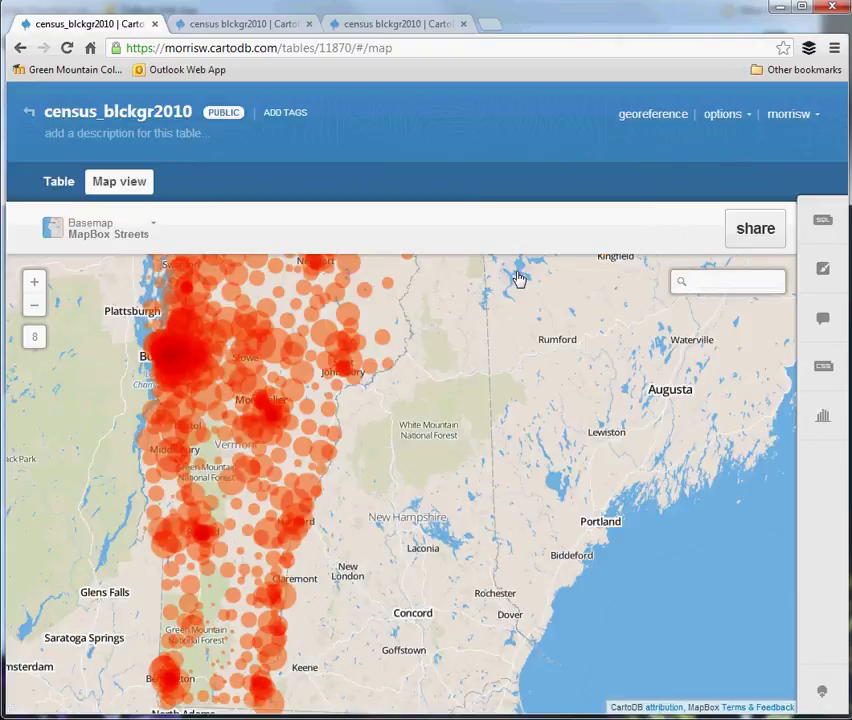